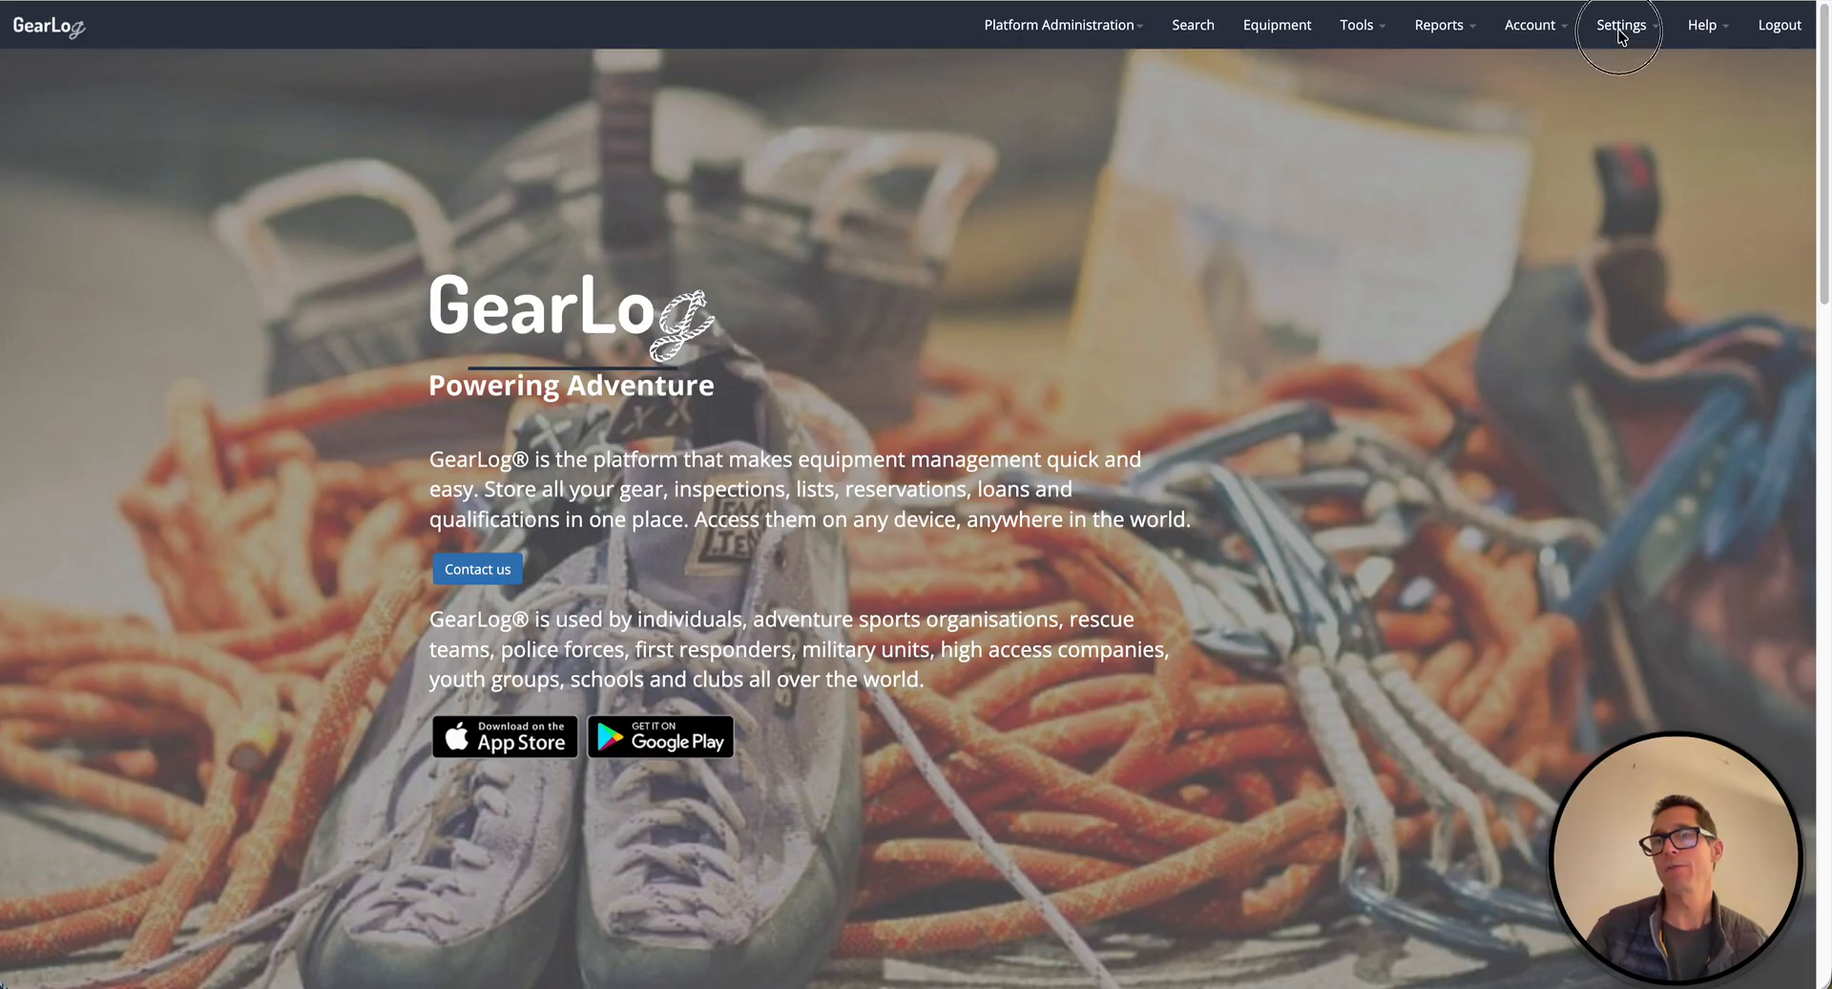
- Show the Settings menu from the top navigation bar
{"action": "left_click", "coordinate": [1623, 27]}
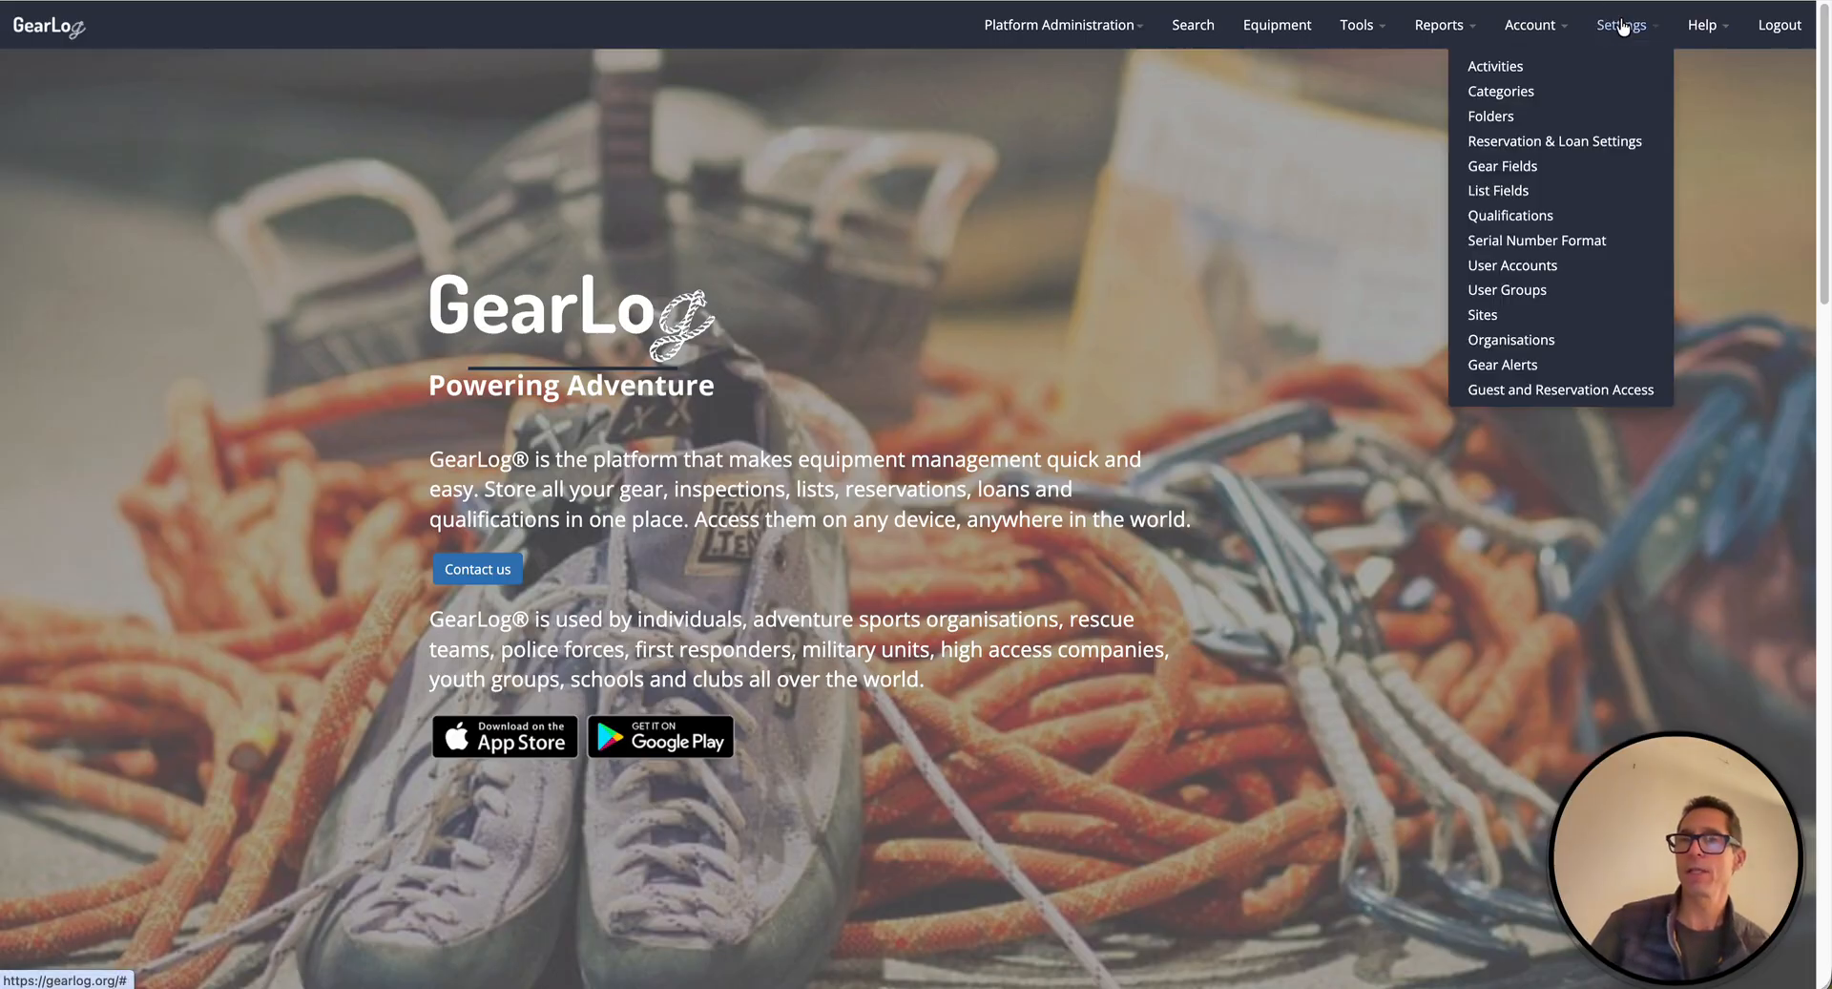
- Go to the Gear Alerts settings page
{"action": "left_click", "coordinate": [1516, 372]}
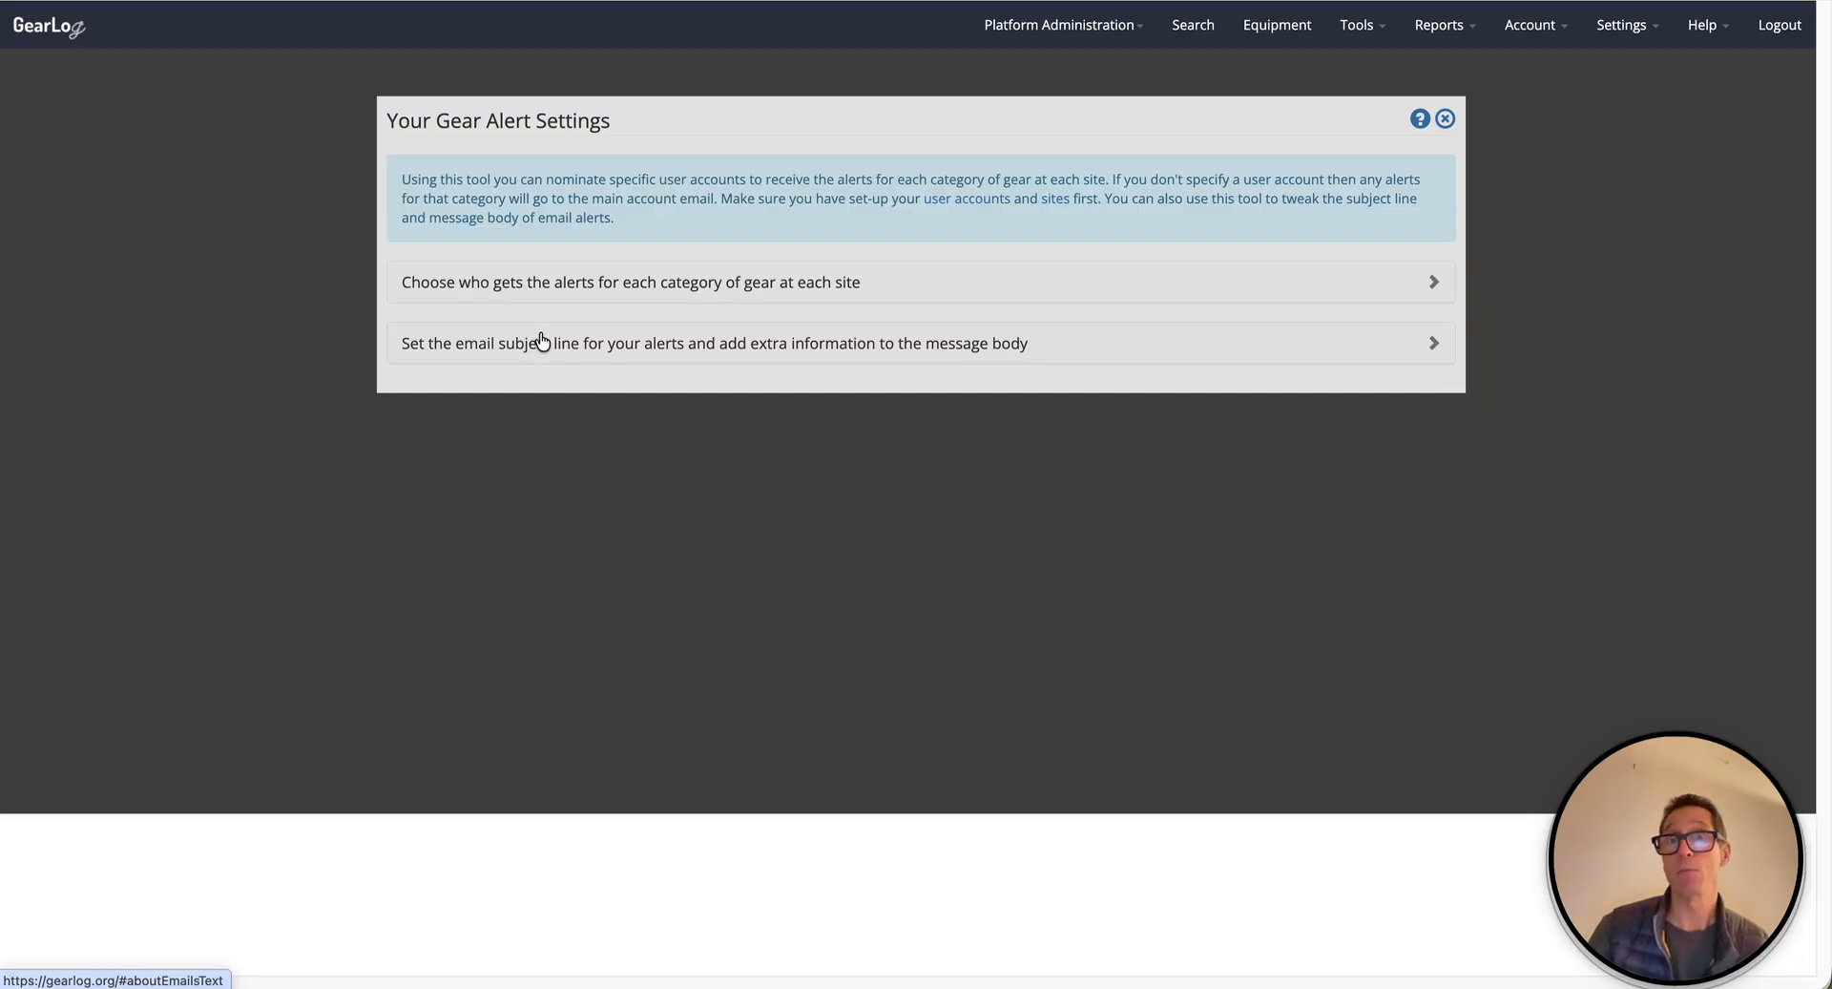
- Expand the per-category recipient list, scroll to Buxton Climbing Centre, and open the Belay Devices user choices
{"action": "left_click", "coordinate": [1200, 288]}
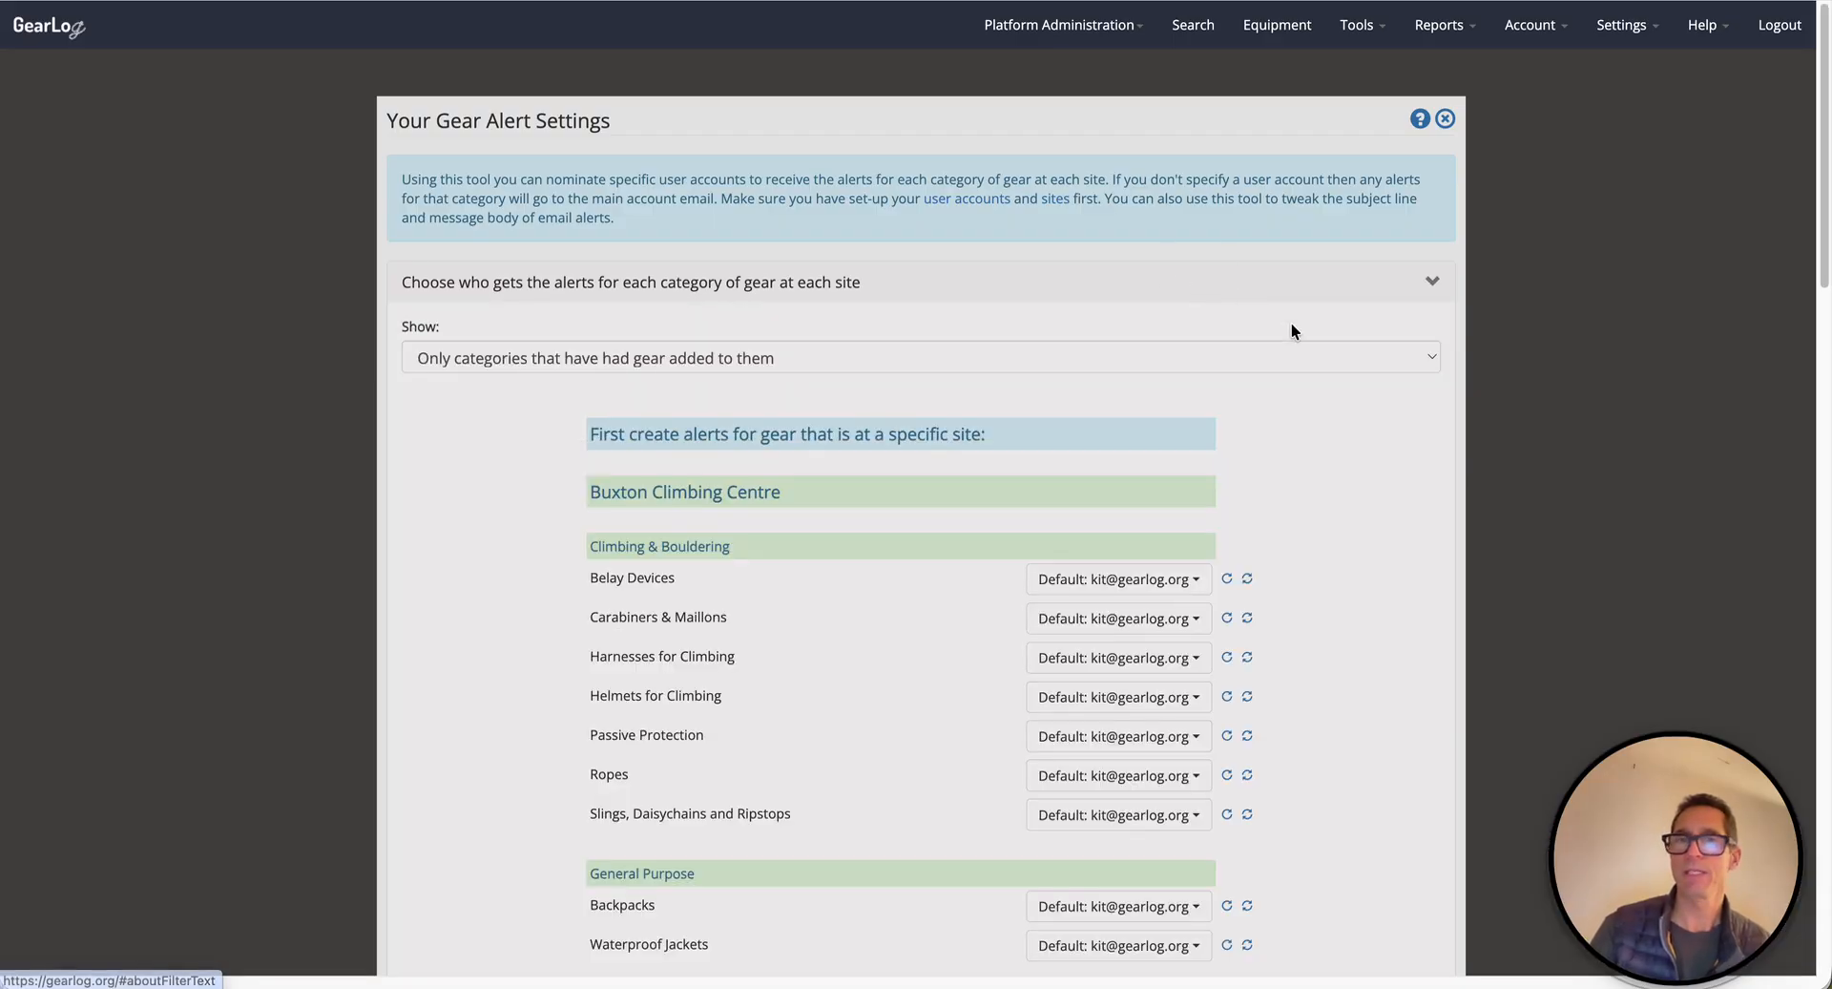
{"action": "scroll", "coordinate": [1291, 331], "scroll_direction": "down", "scroll_amount": 3}
{"action": "scroll", "coordinate": [1291, 331], "scroll_direction": "down", "scroll_amount": 2}
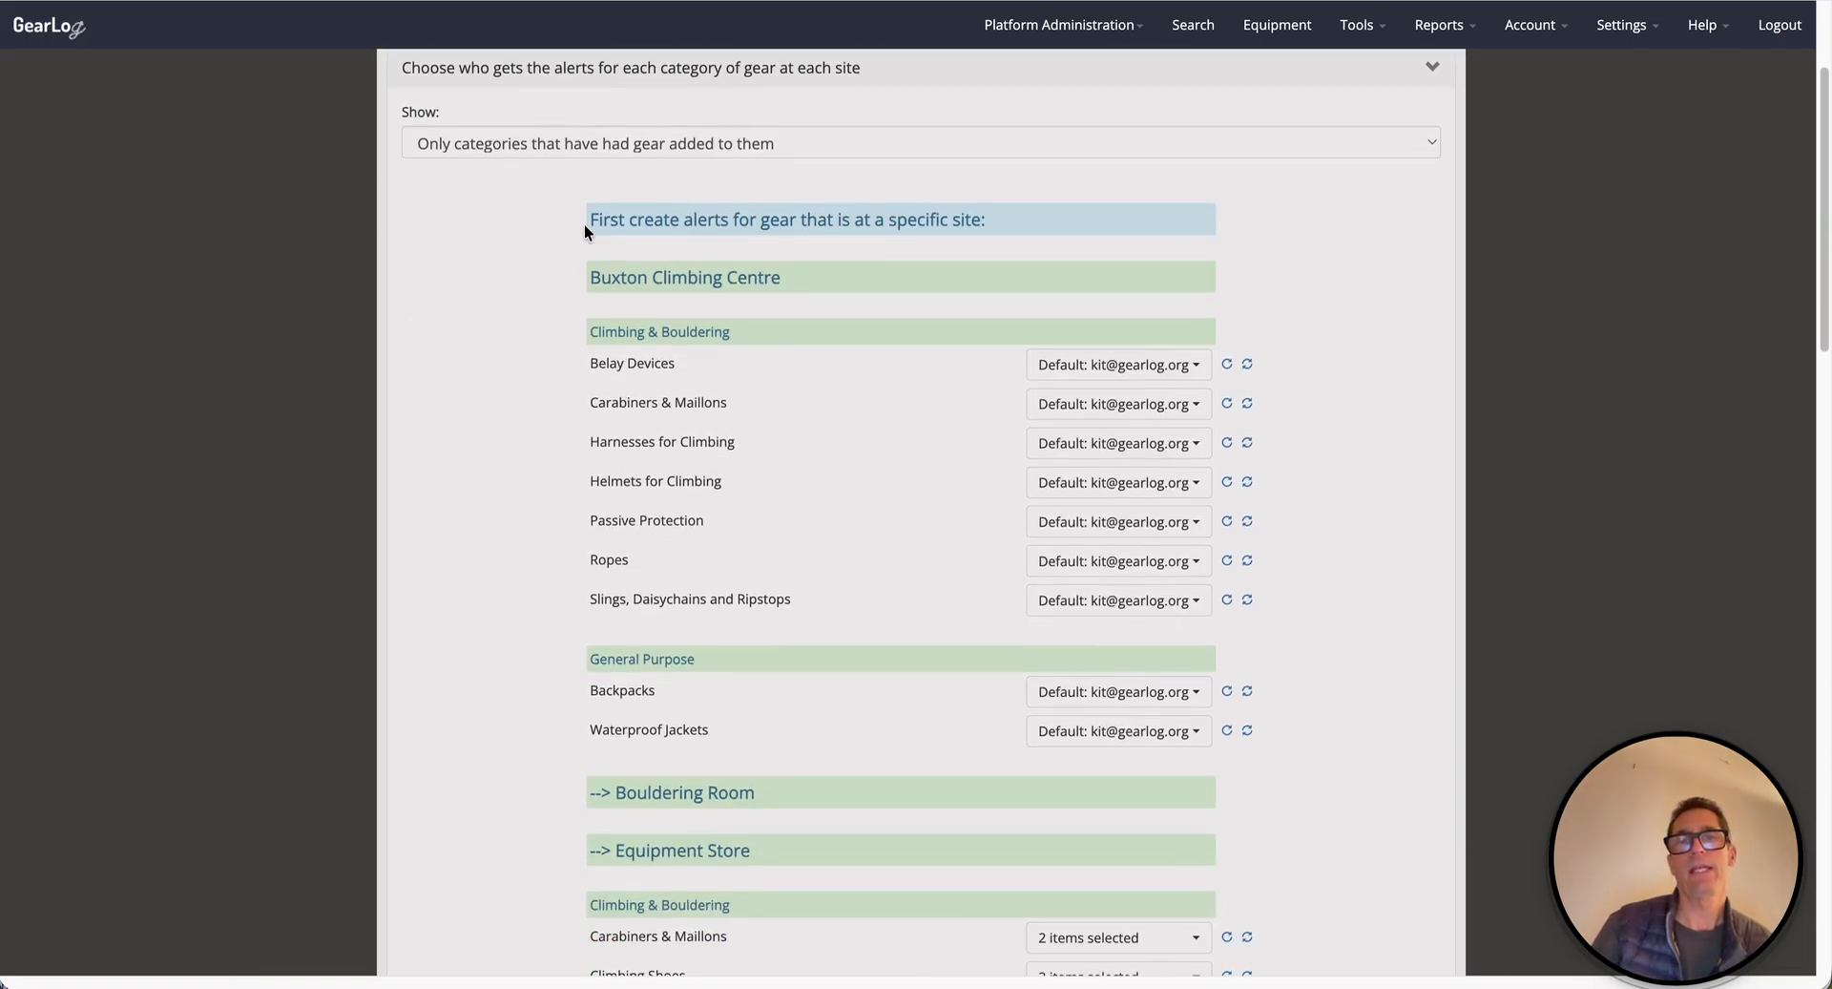
{"action": "scroll", "coordinate": [788, 214], "scroll_direction": "down", "scroll_amount": 1}
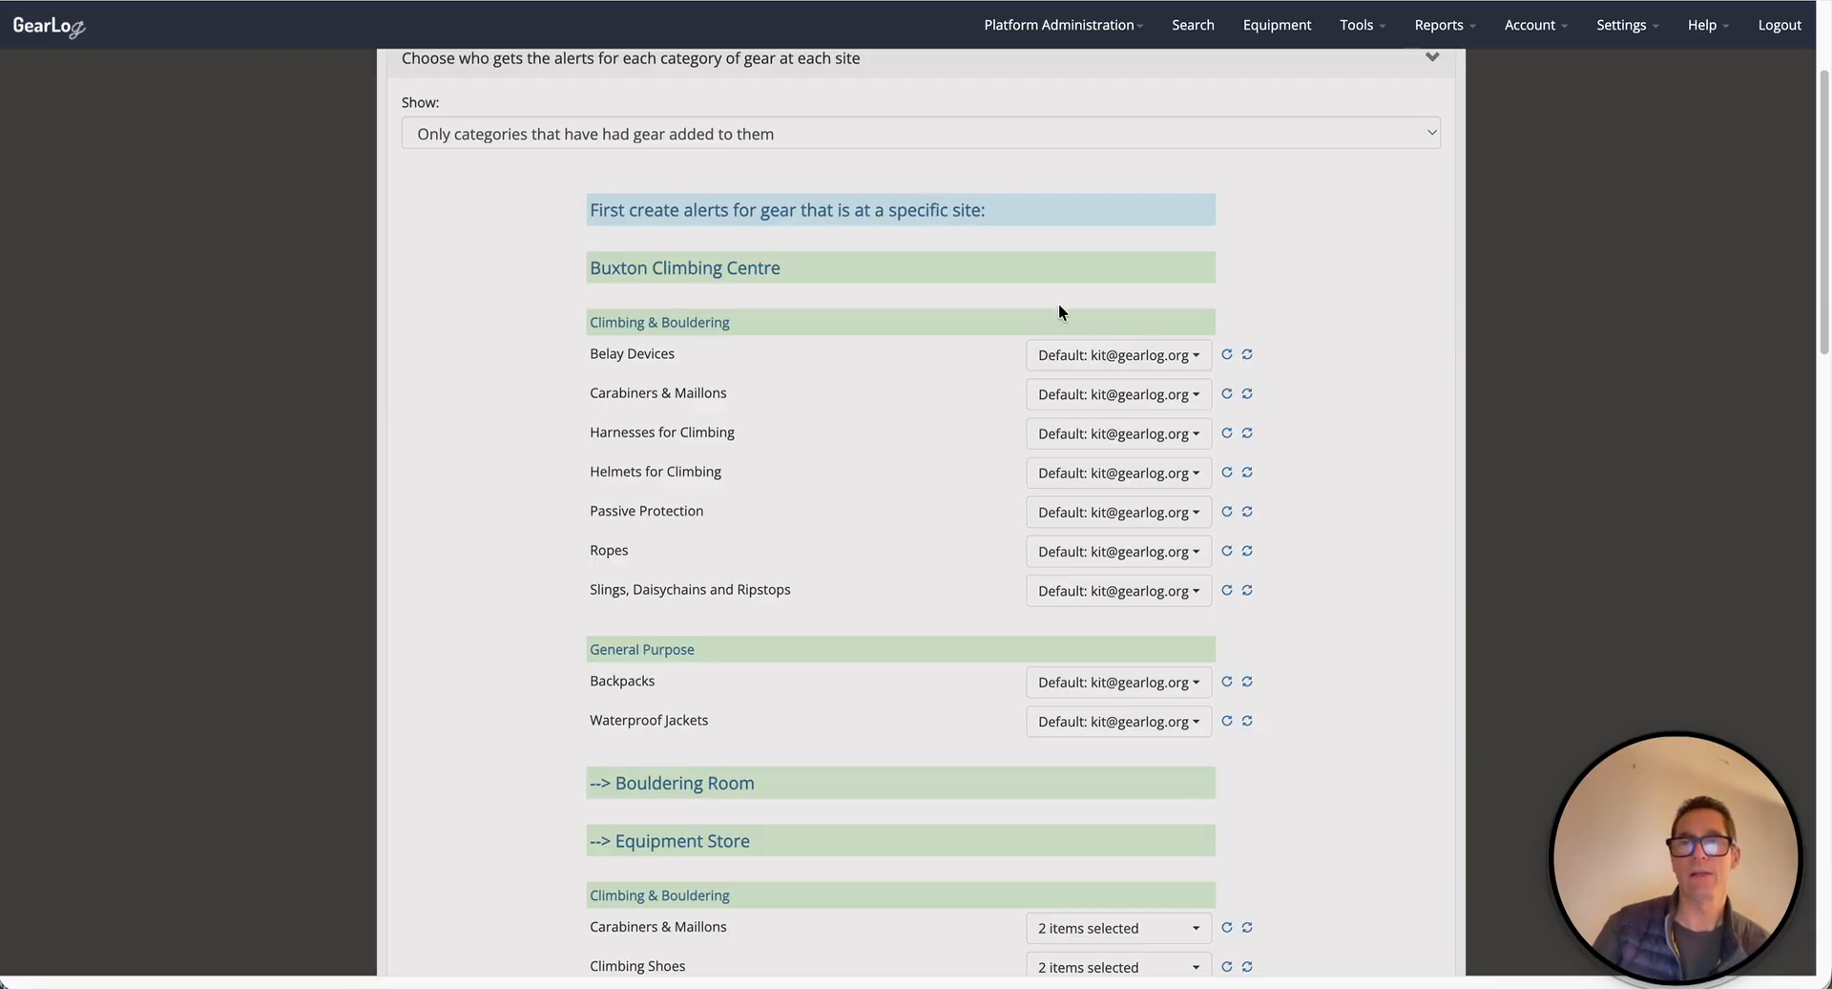
{"action": "left_click_drag", "start_coordinate": [592, 264], "coordinate": [933, 277]}
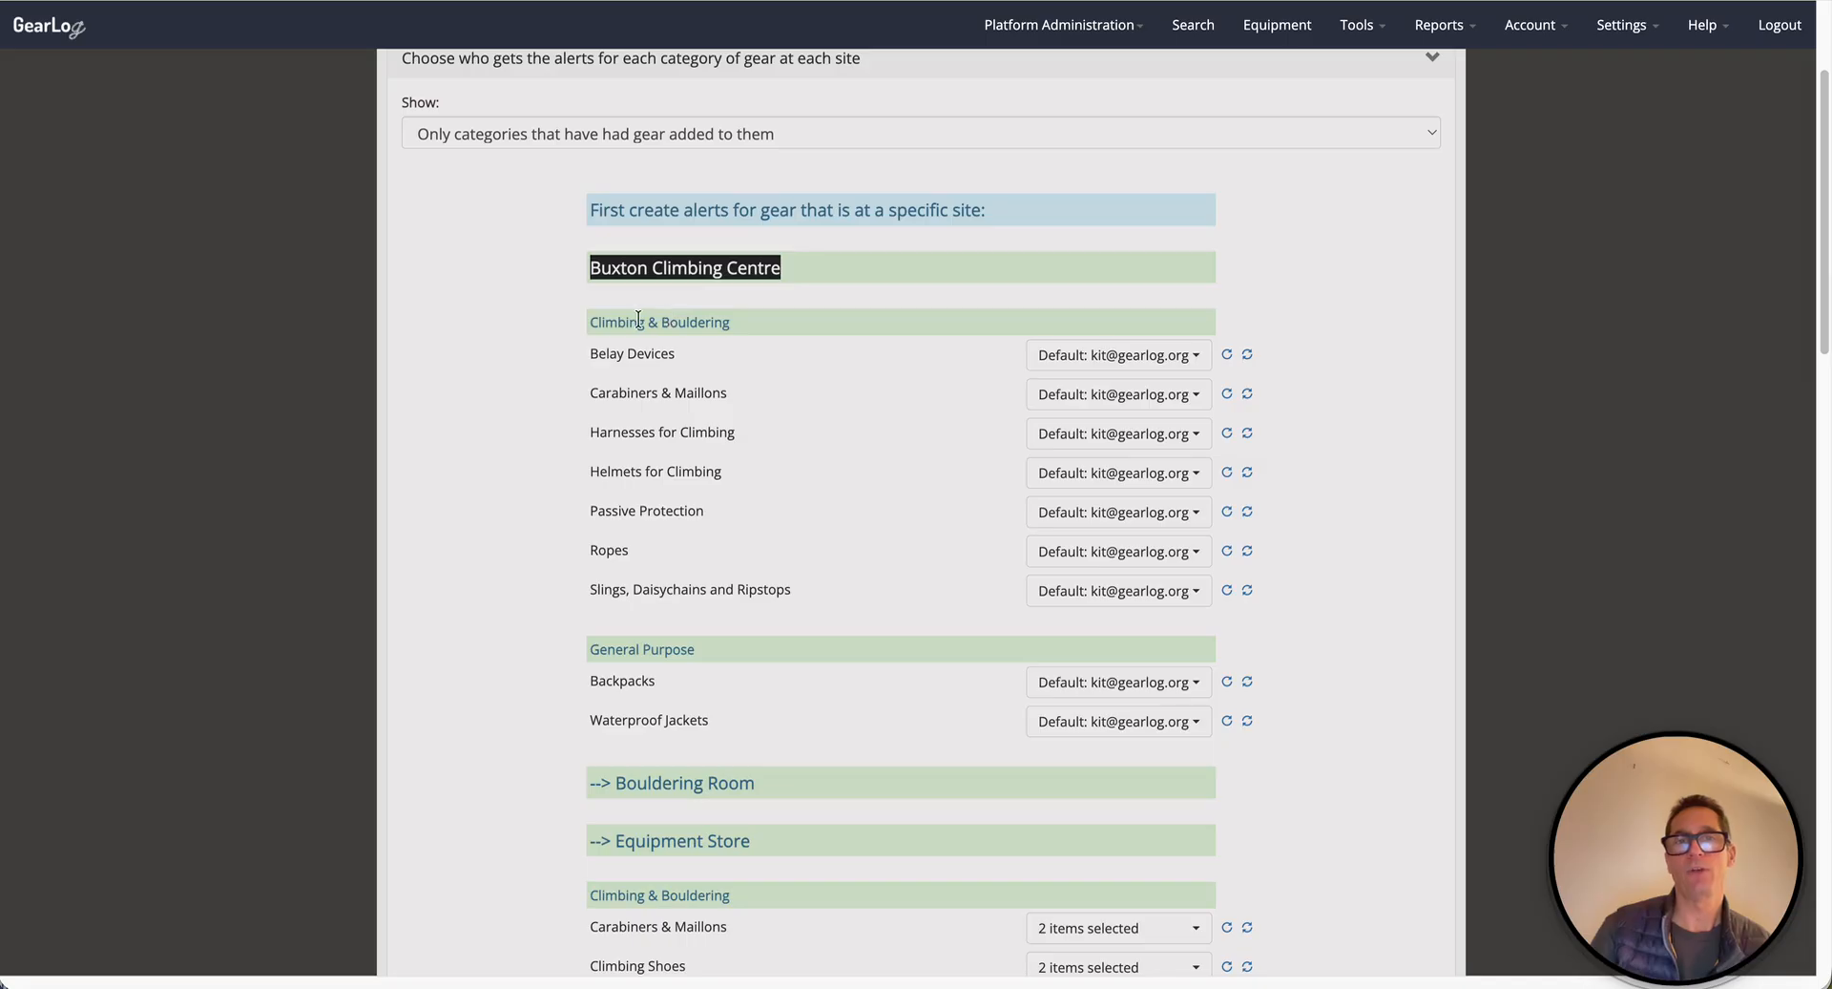
{"action": "scroll", "coordinate": [694, 391], "scroll_direction": "down", "scroll_amount": 1}
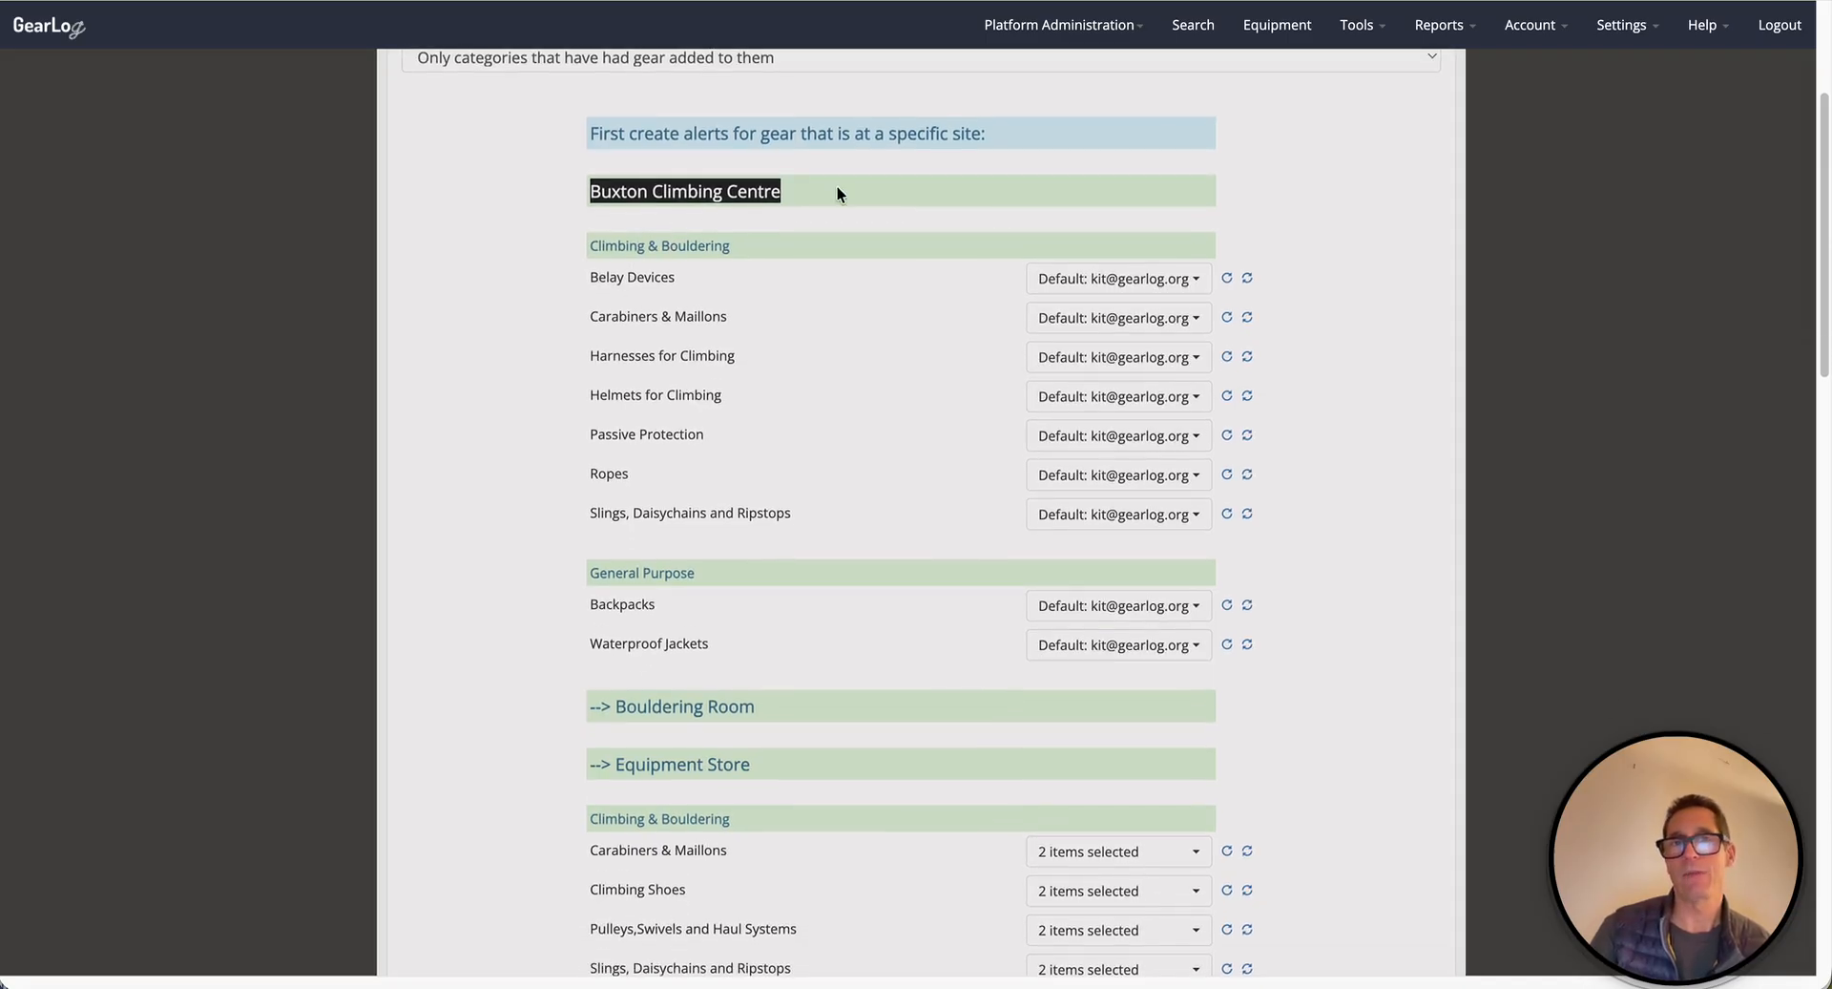
{"action": "scroll", "coordinate": [769, 315], "scroll_direction": "down", "scroll_amount": 1}
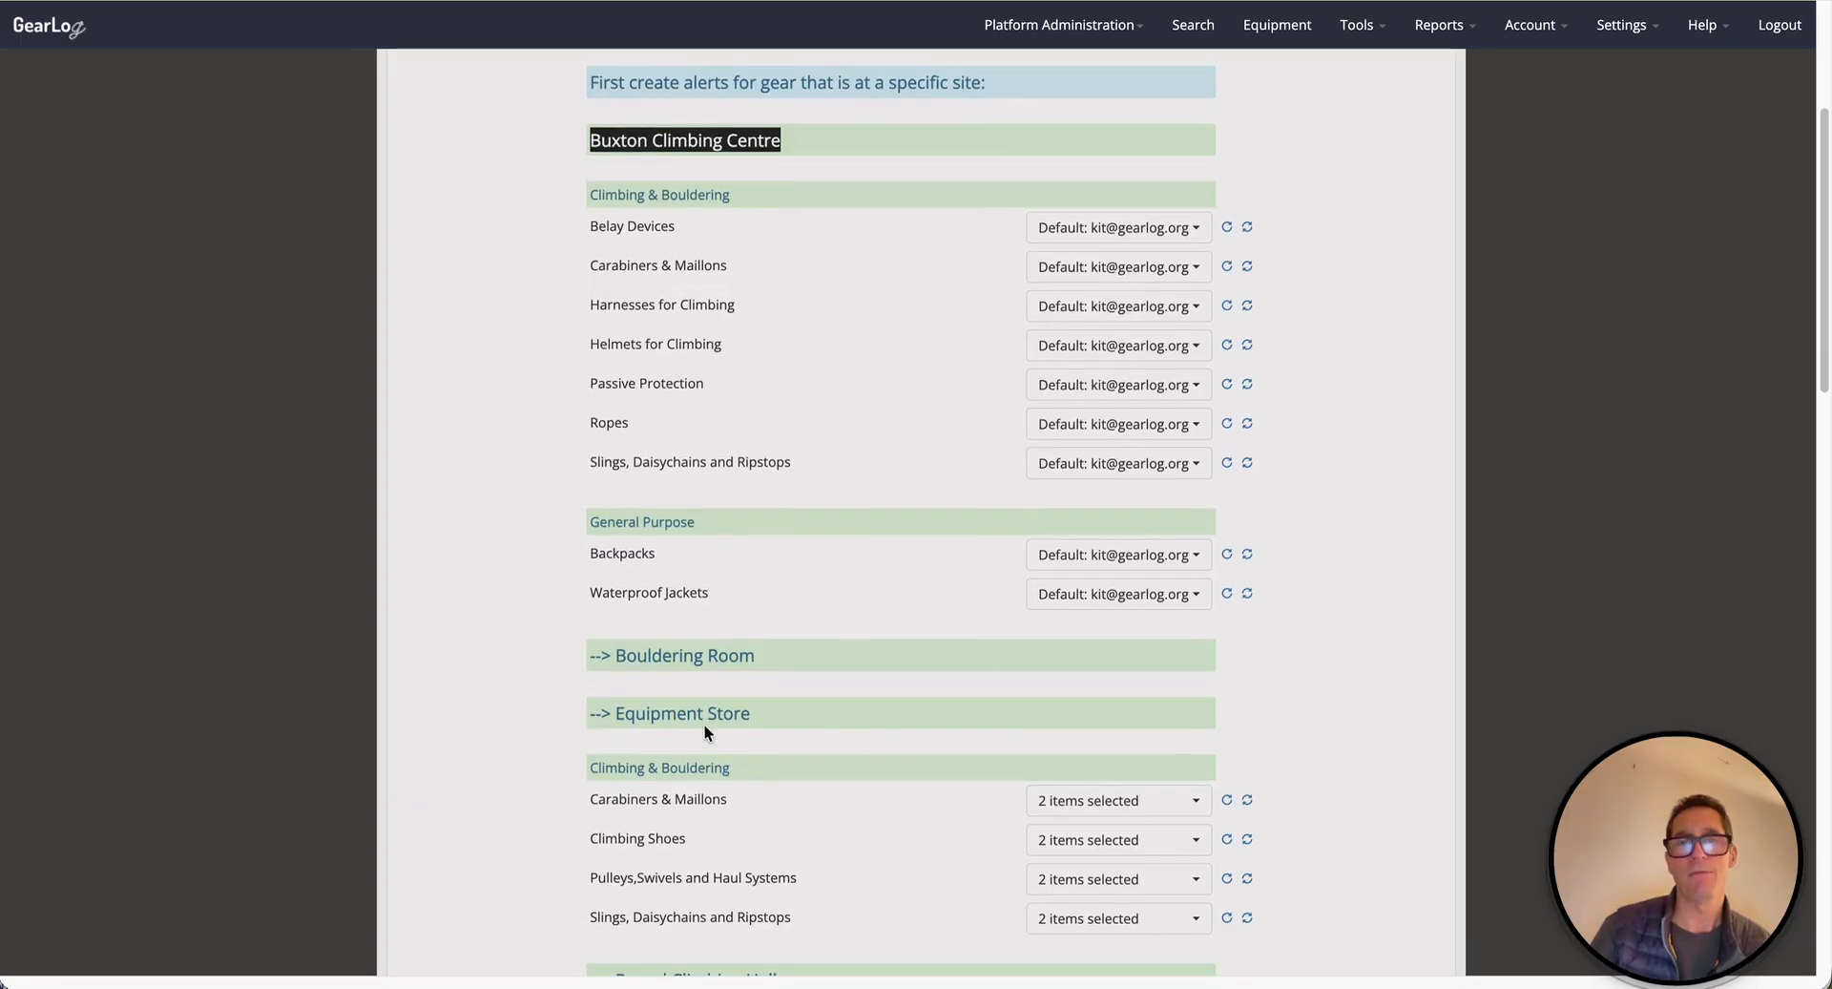
{"action": "scroll", "coordinate": [769, 754], "scroll_direction": "up", "scroll_amount": 3}
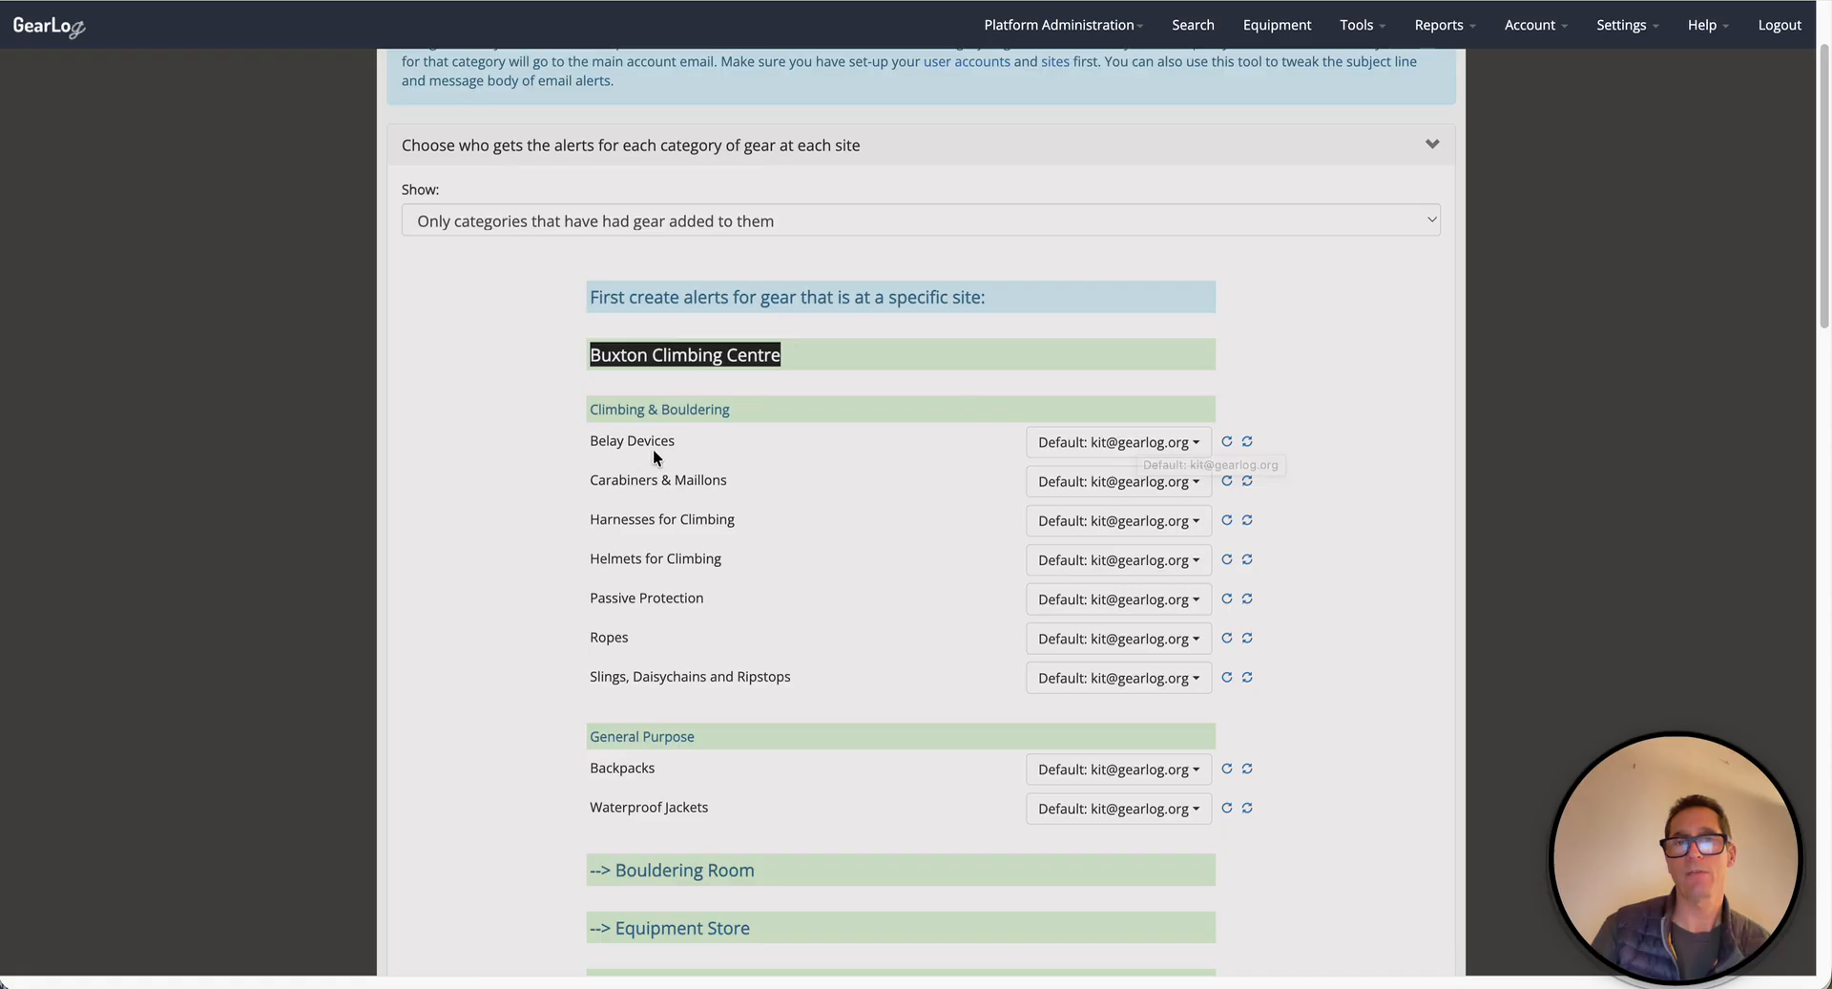
{"action": "left_click", "coordinate": [1188, 442]}
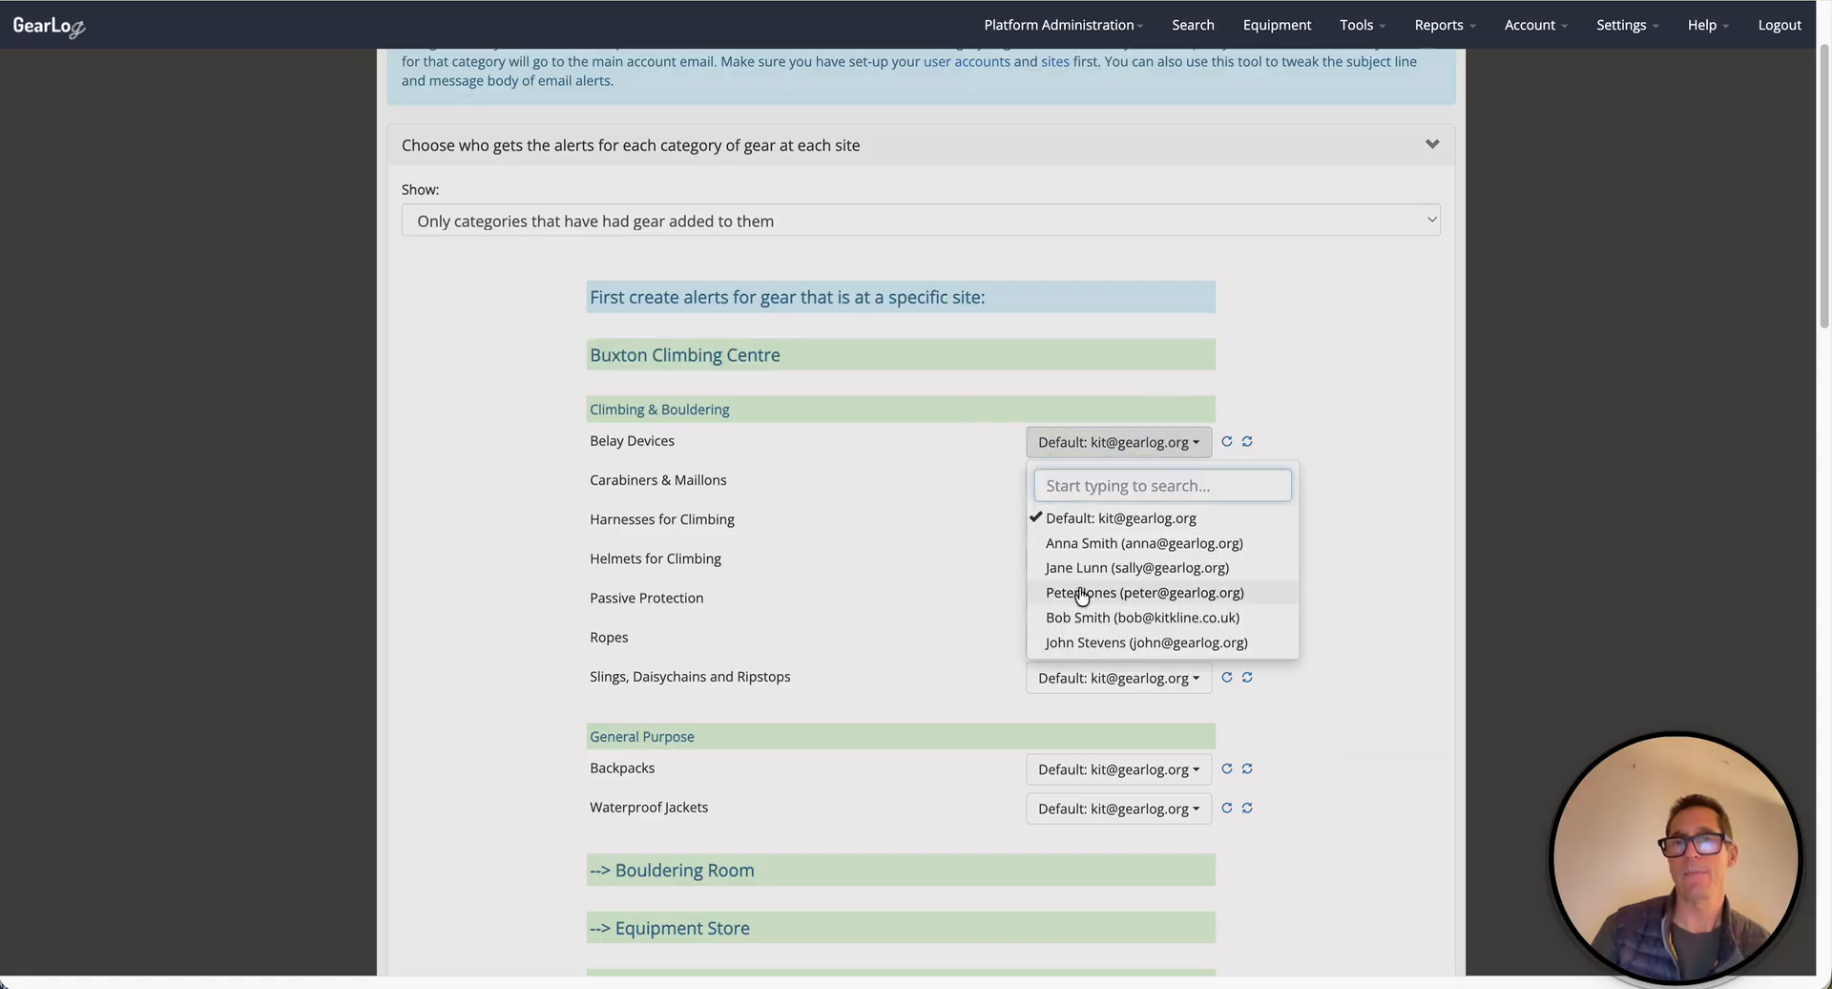
- Make two chosen users, instead of Default, the Belay Devices alert recipients at Buxton Climbing Centre
{"action": "left_click", "coordinate": [1058, 545]}
{"action": "left_click", "coordinate": [1068, 594]}
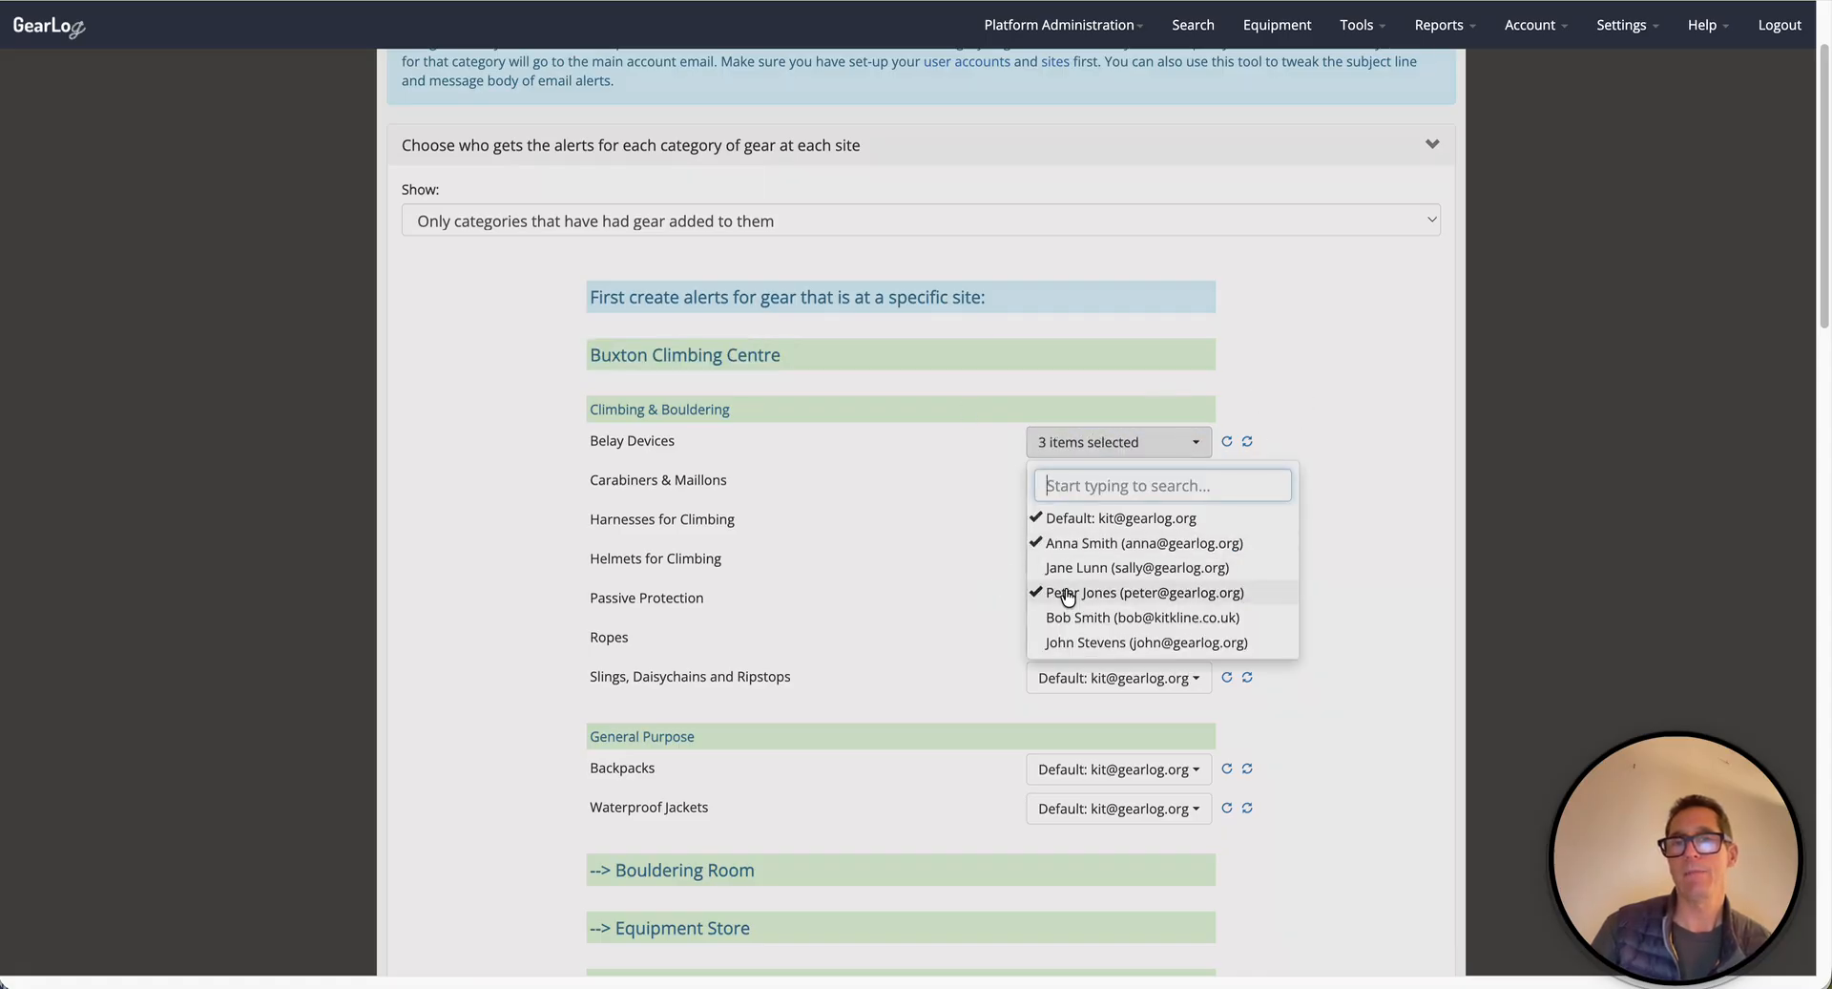
{"action": "left_click", "coordinate": [1048, 518]}
{"action": "left_click", "coordinate": [1341, 329]}
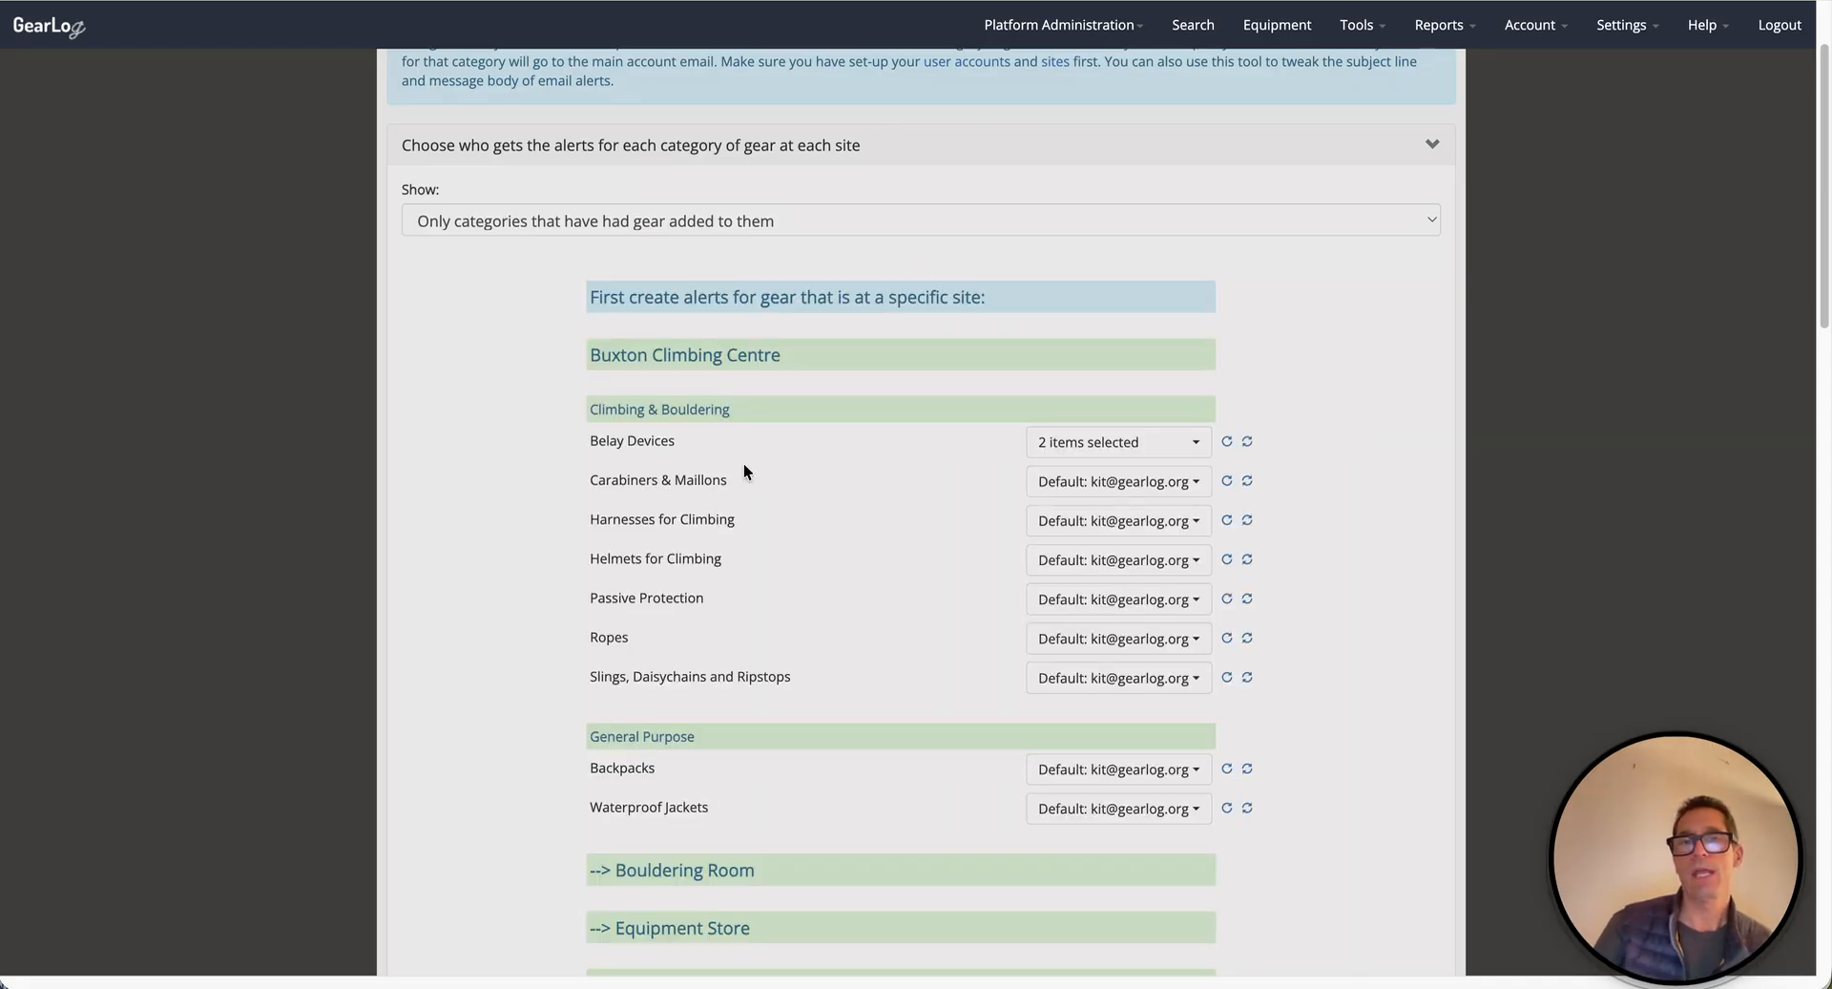
{"action": "double_click", "coordinate": [624, 440]}
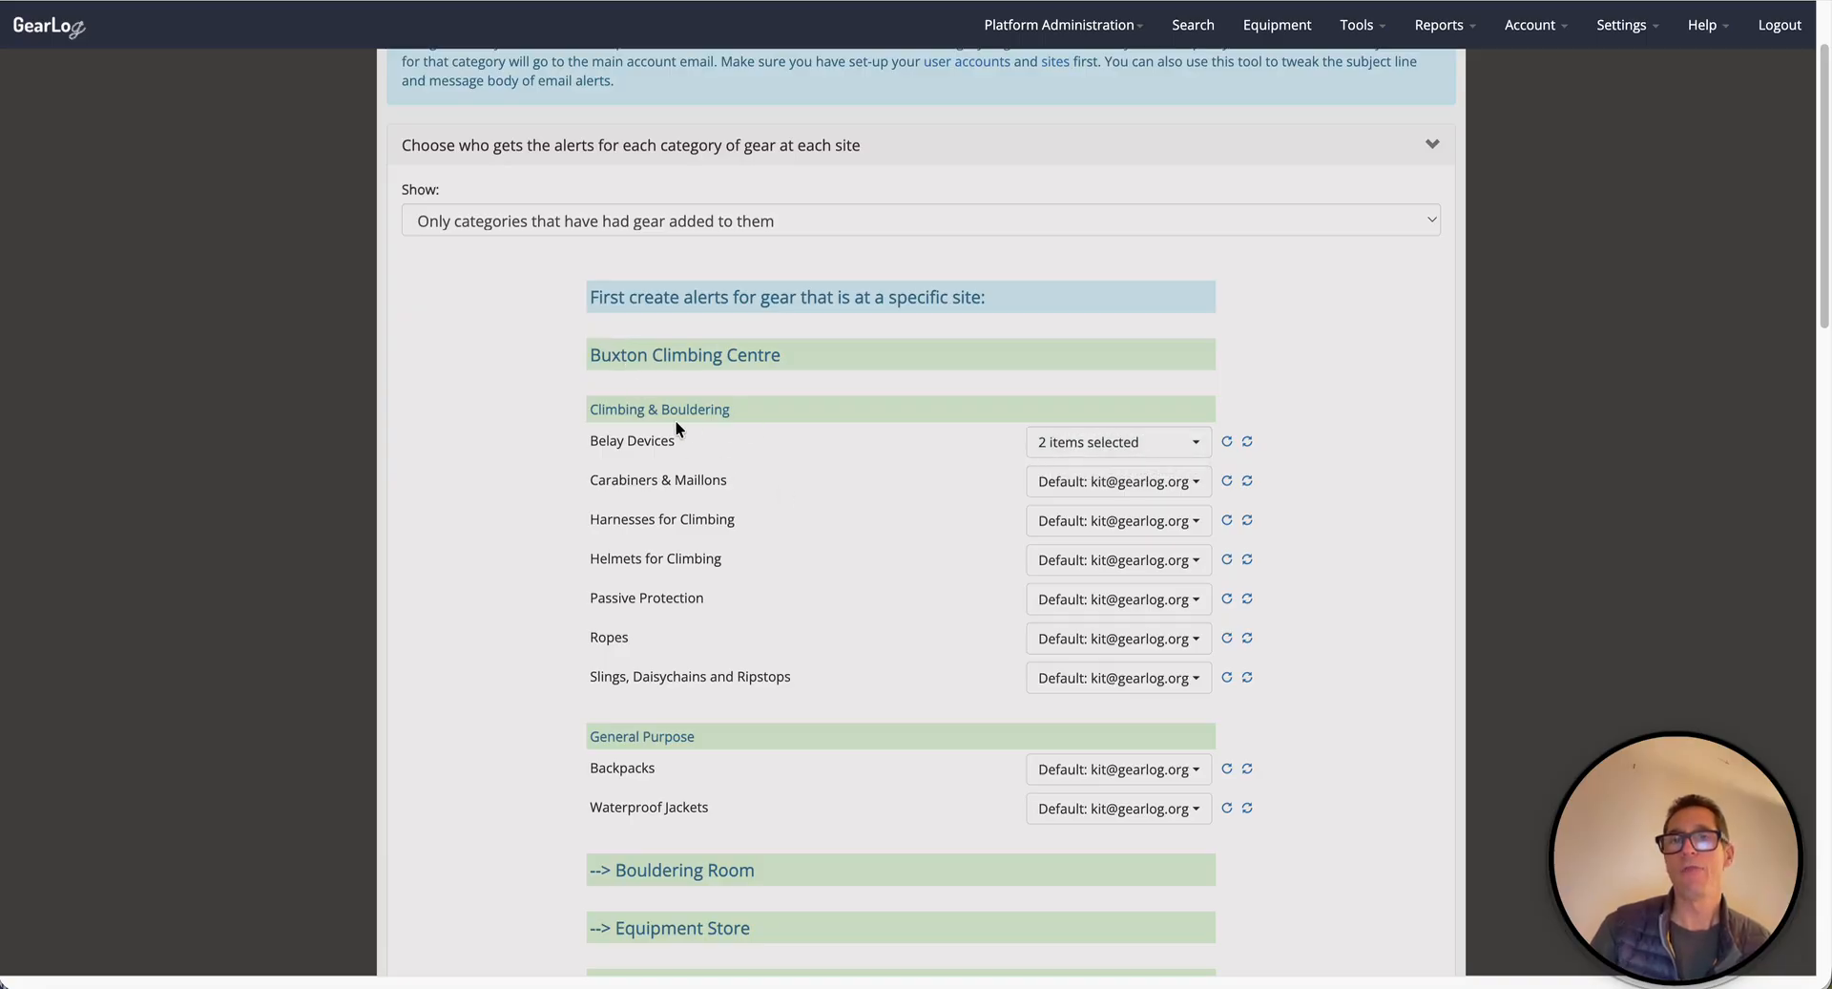
{"action": "left_click_drag", "start_coordinate": [592, 409], "coordinate": [797, 405]}
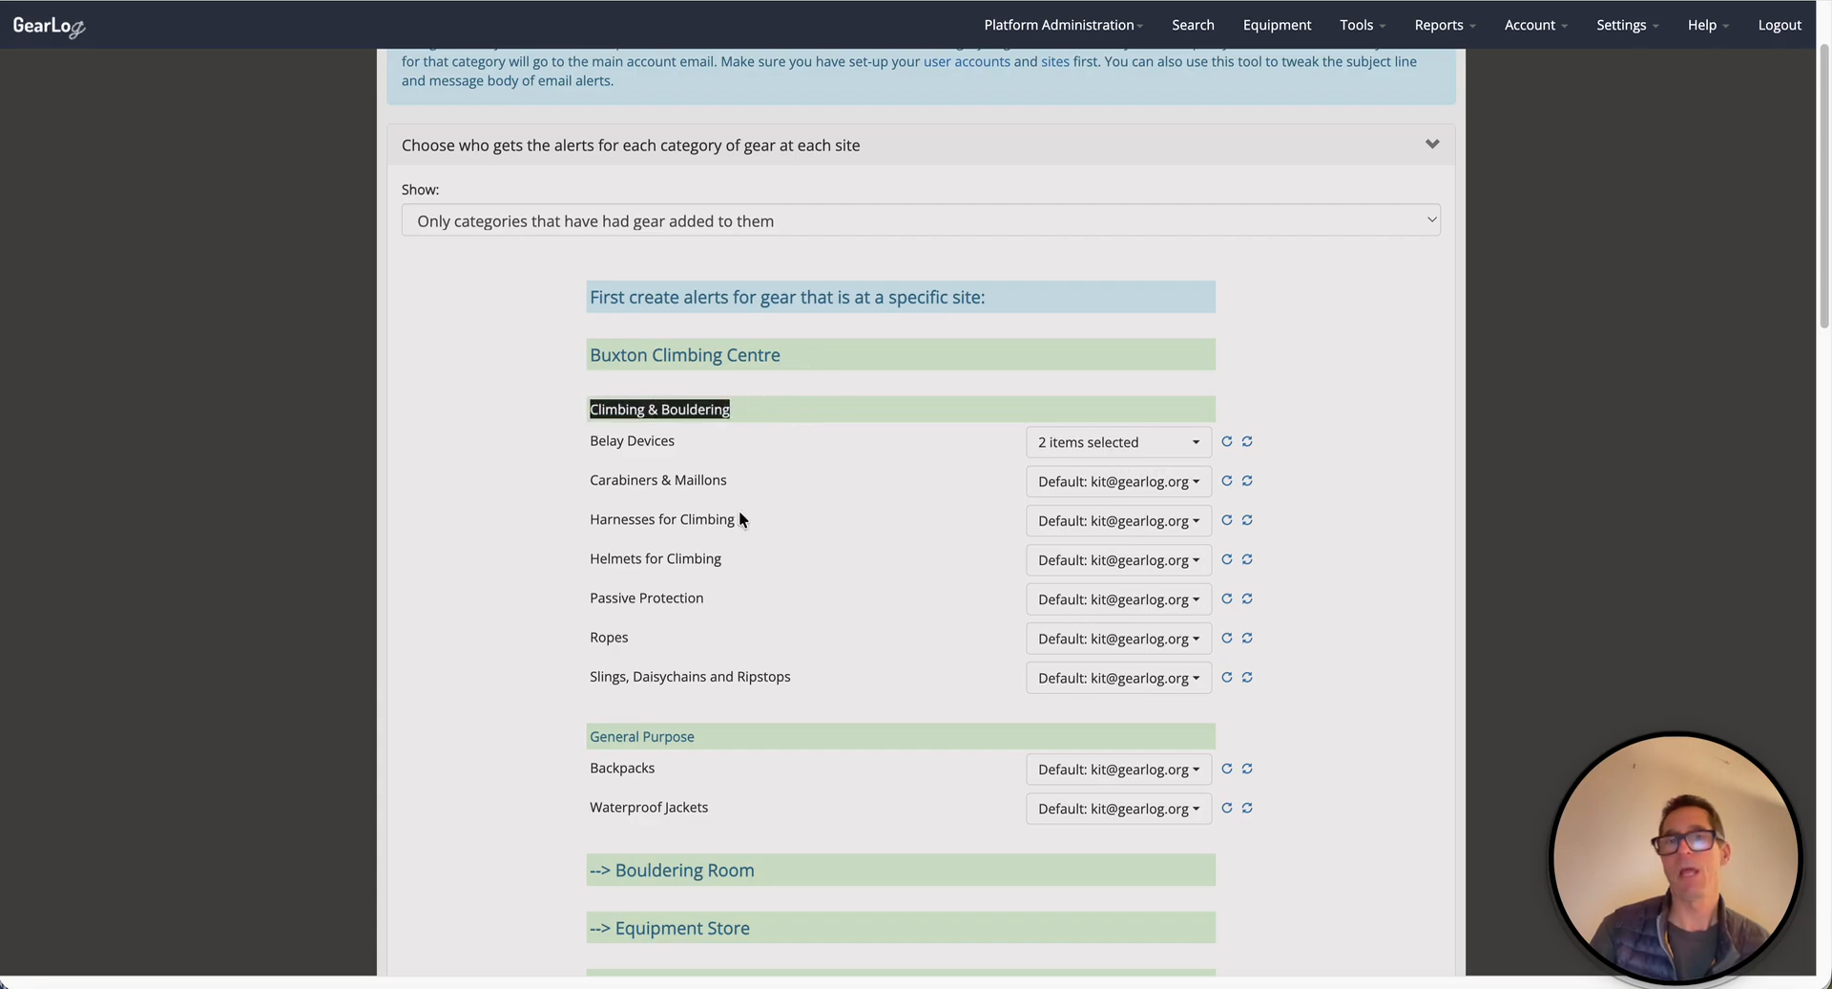
{"action": "left_click_drag", "start_coordinate": [598, 357], "coordinate": [856, 358]}
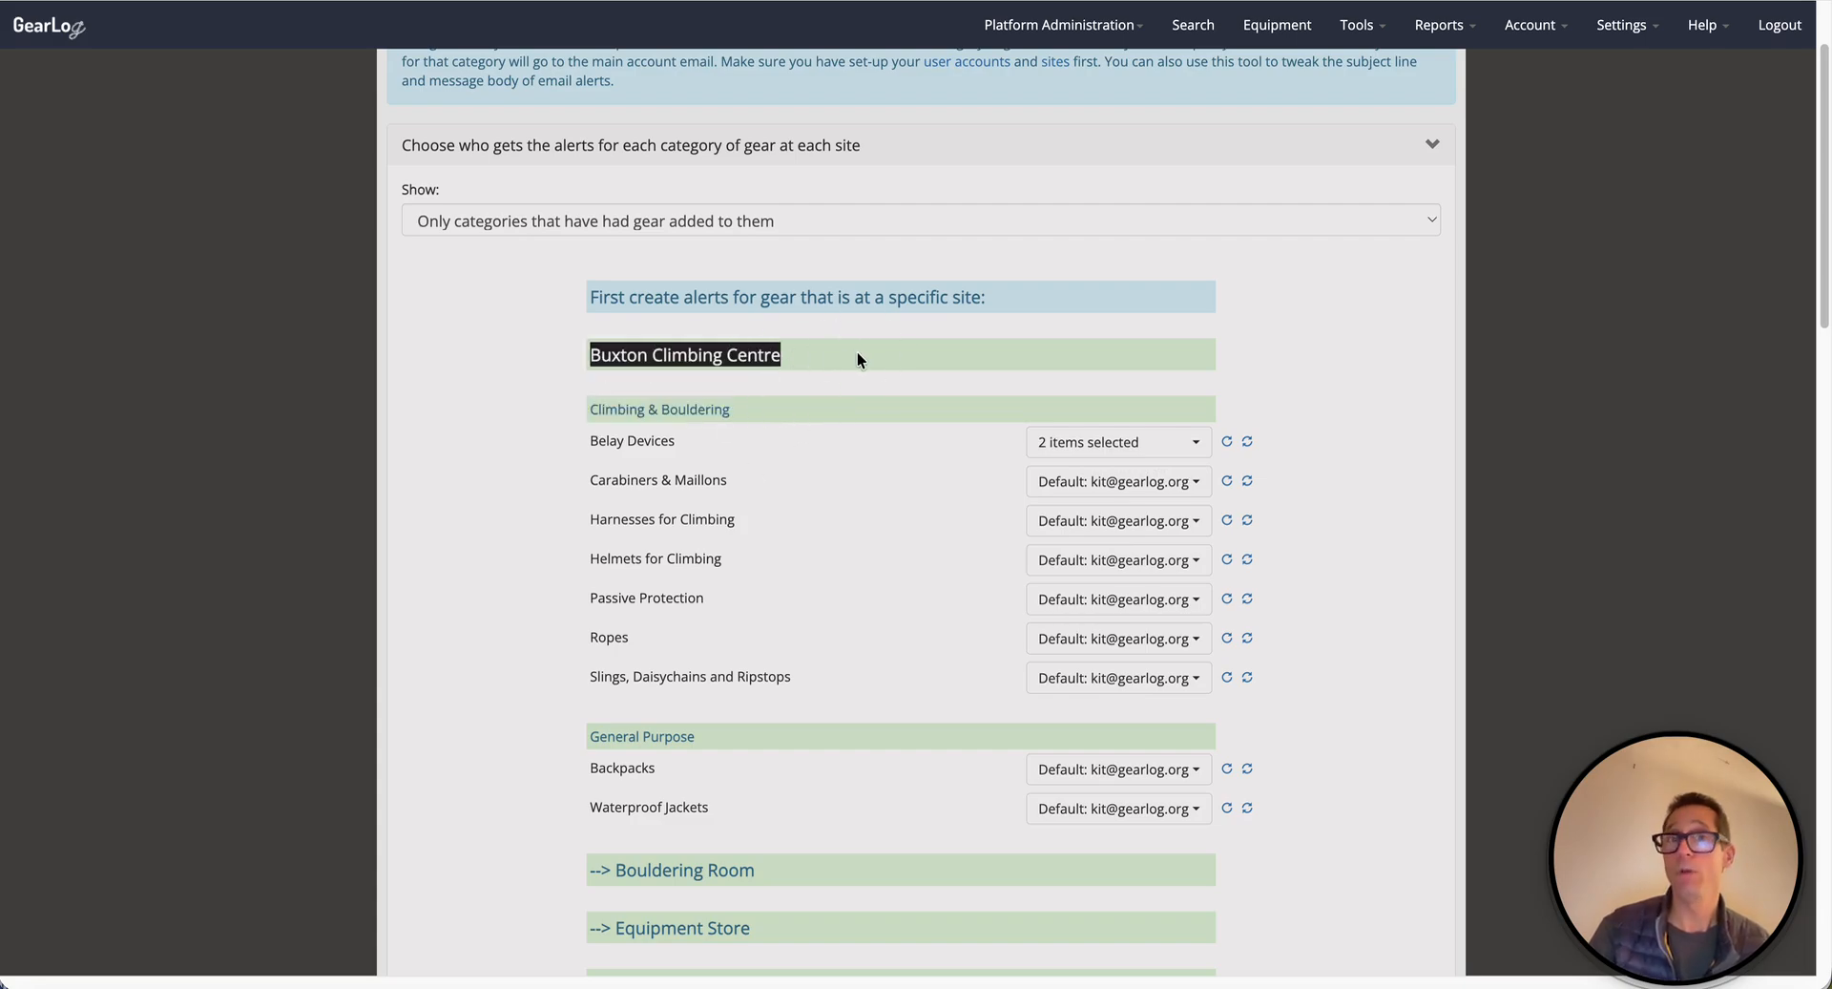
- Copy the Belay Devices recipients to every Buxton Climbing Centre category, confirming 'Yep, I'm sure'
{"action": "left_click", "coordinate": [1247, 443]}
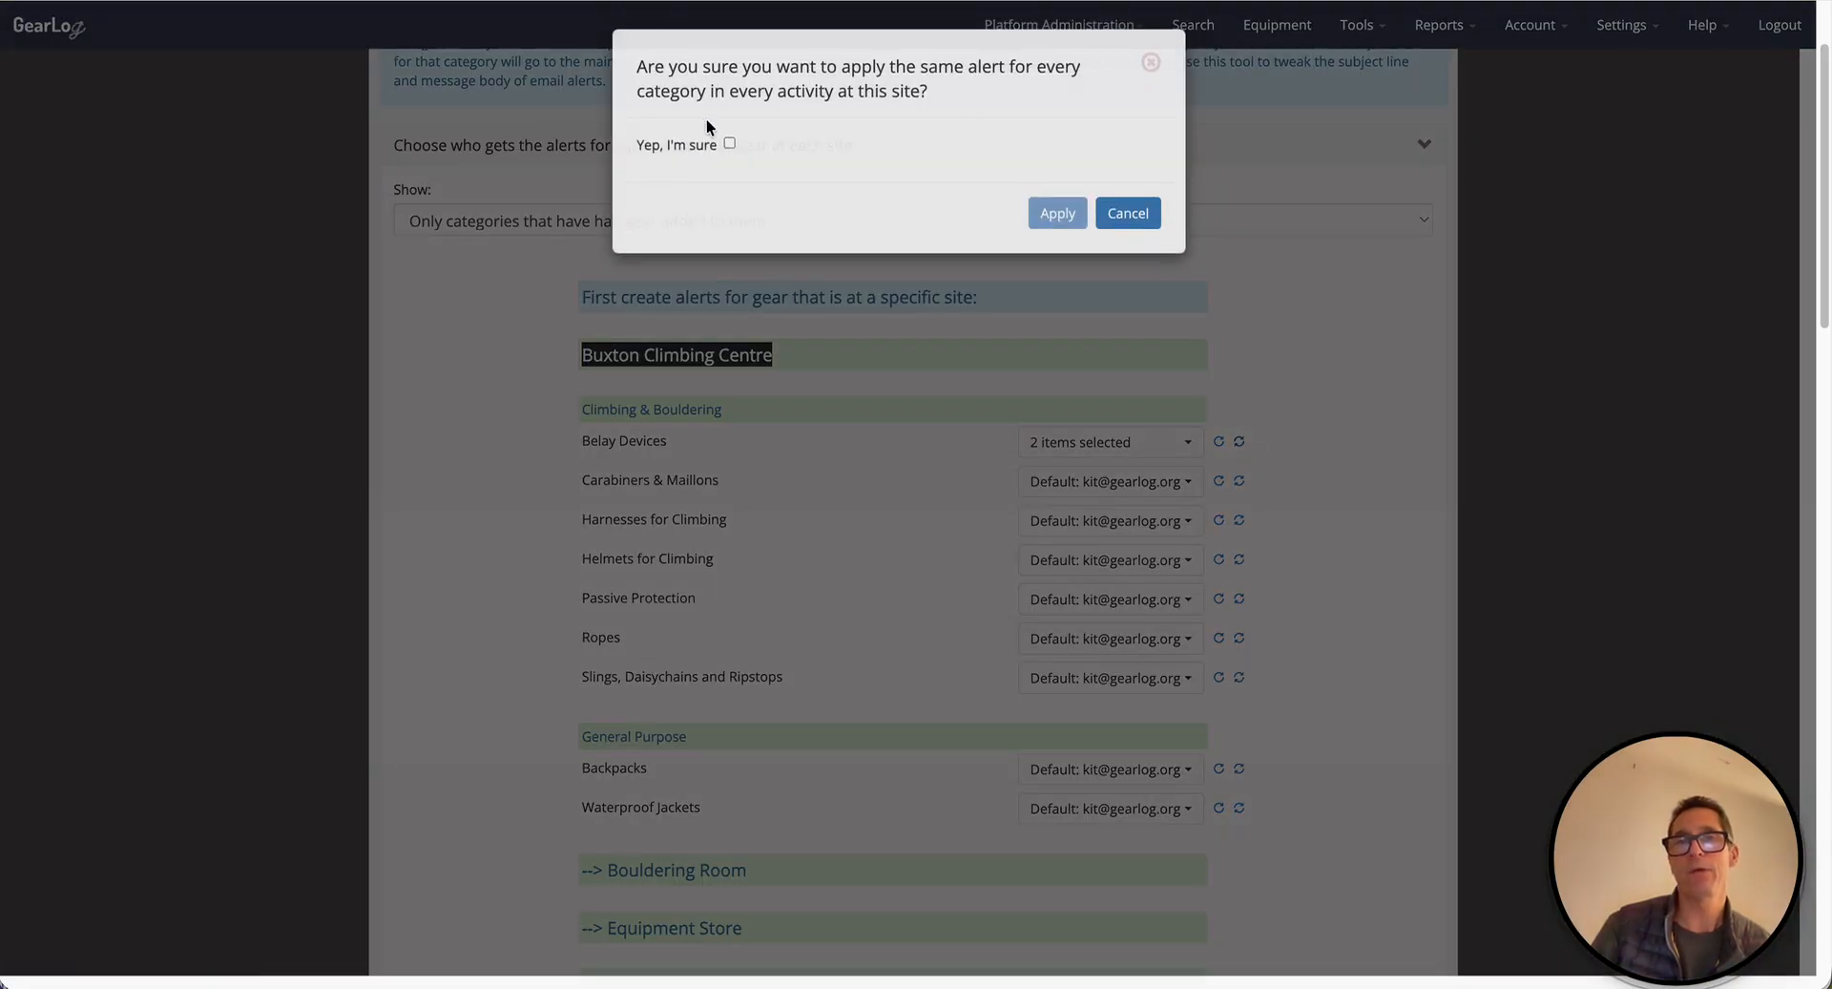
{"action": "left_click", "coordinate": [727, 143]}
{"action": "left_click", "coordinate": [1068, 211]}
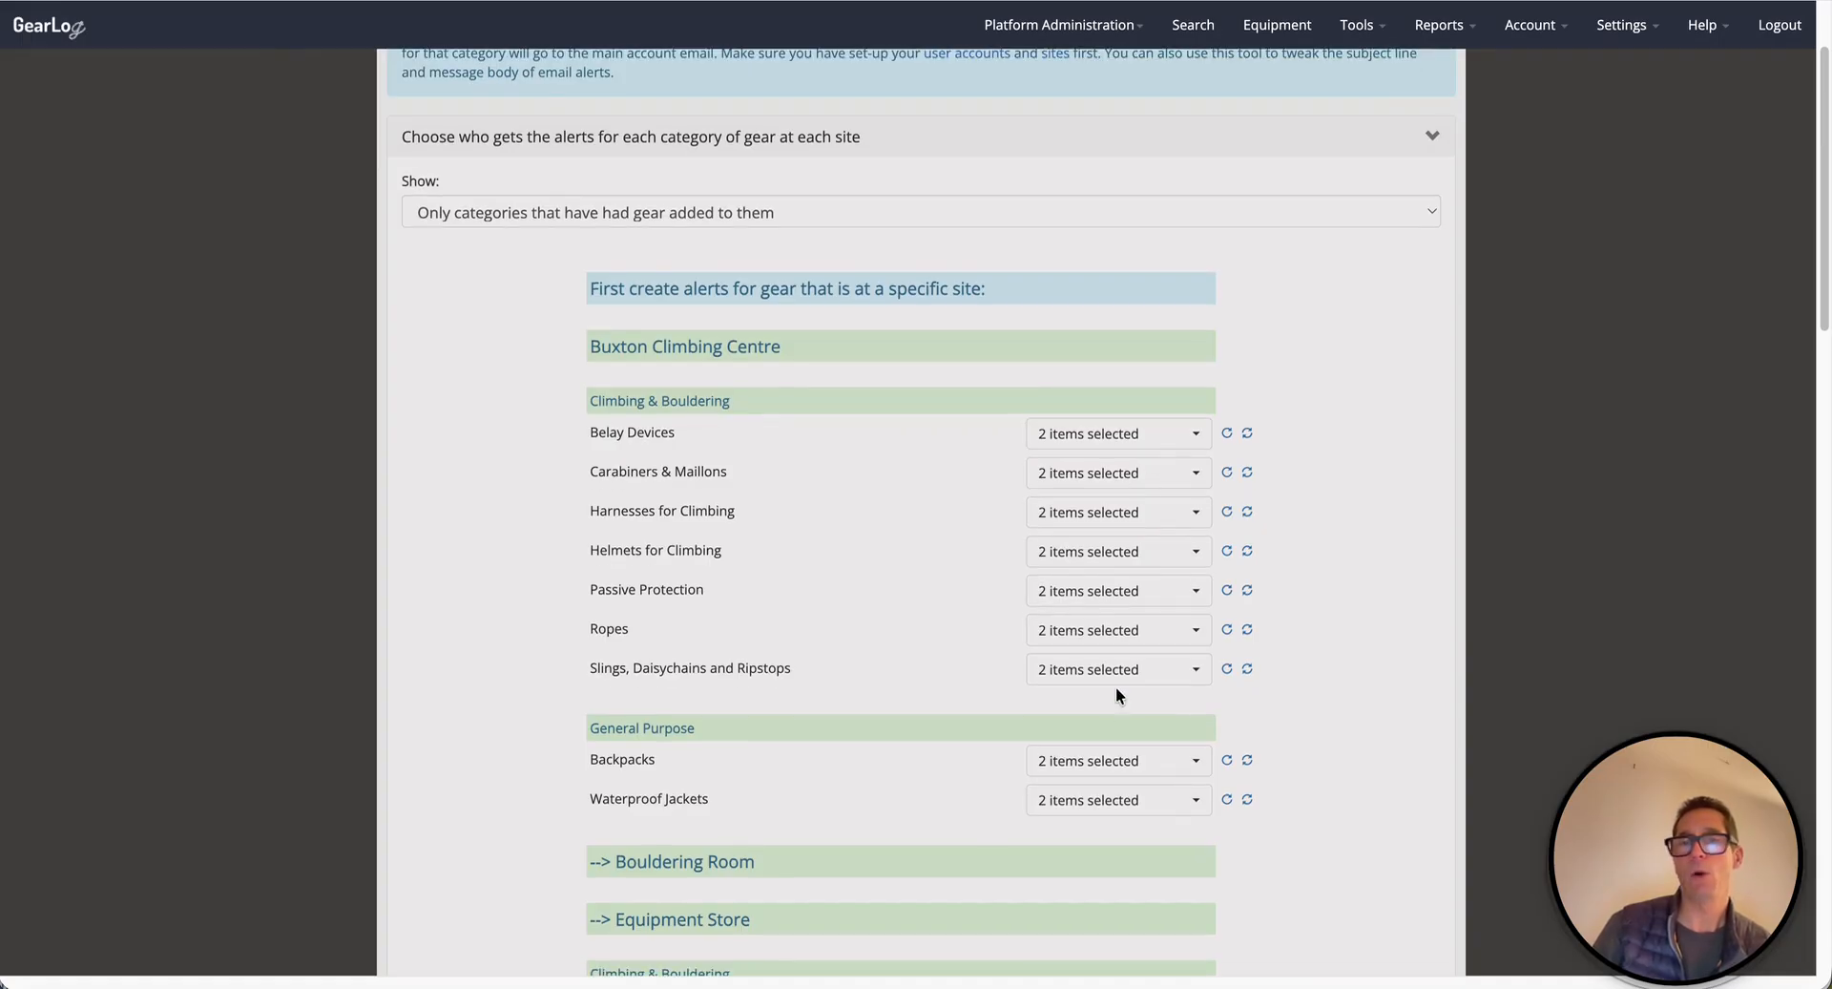
{"action": "scroll", "coordinate": [1114, 692], "scroll_direction": "down", "scroll_amount": 2}
{"action": "scroll", "coordinate": [1131, 487], "scroll_direction": "down", "scroll_amount": 5}
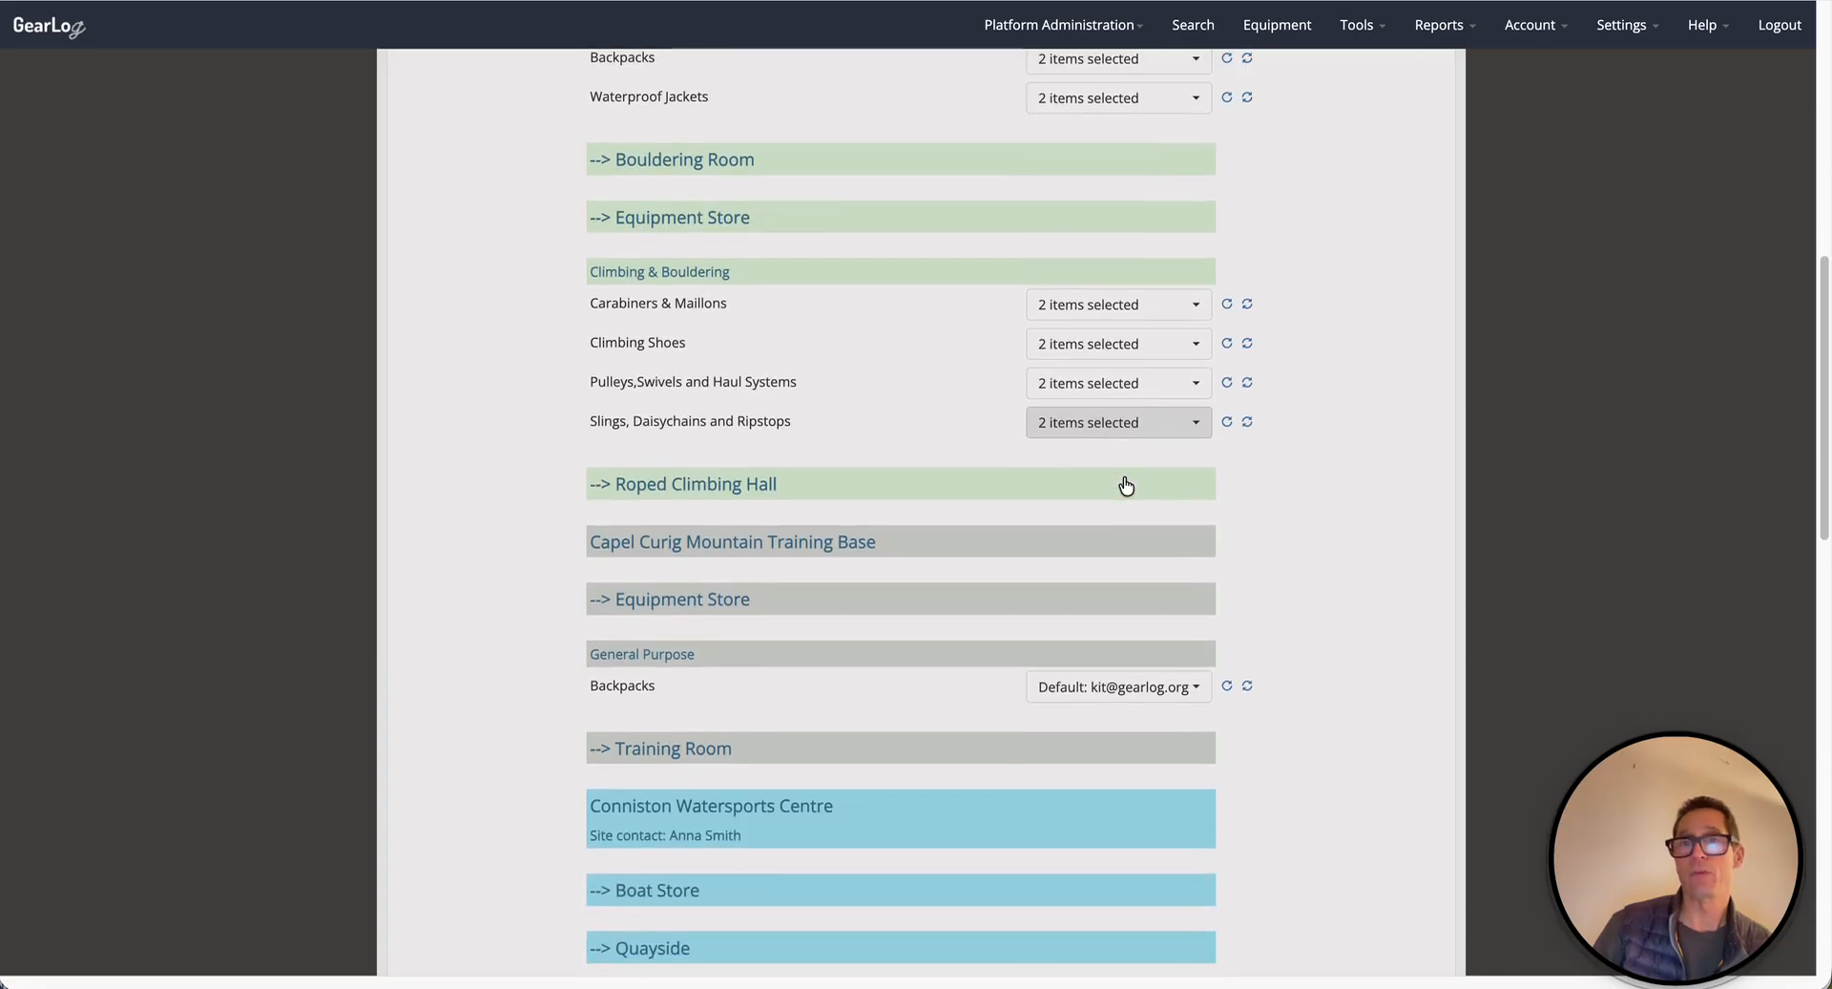
{"action": "scroll", "coordinate": [1124, 477], "scroll_direction": "up", "scroll_amount": 7}
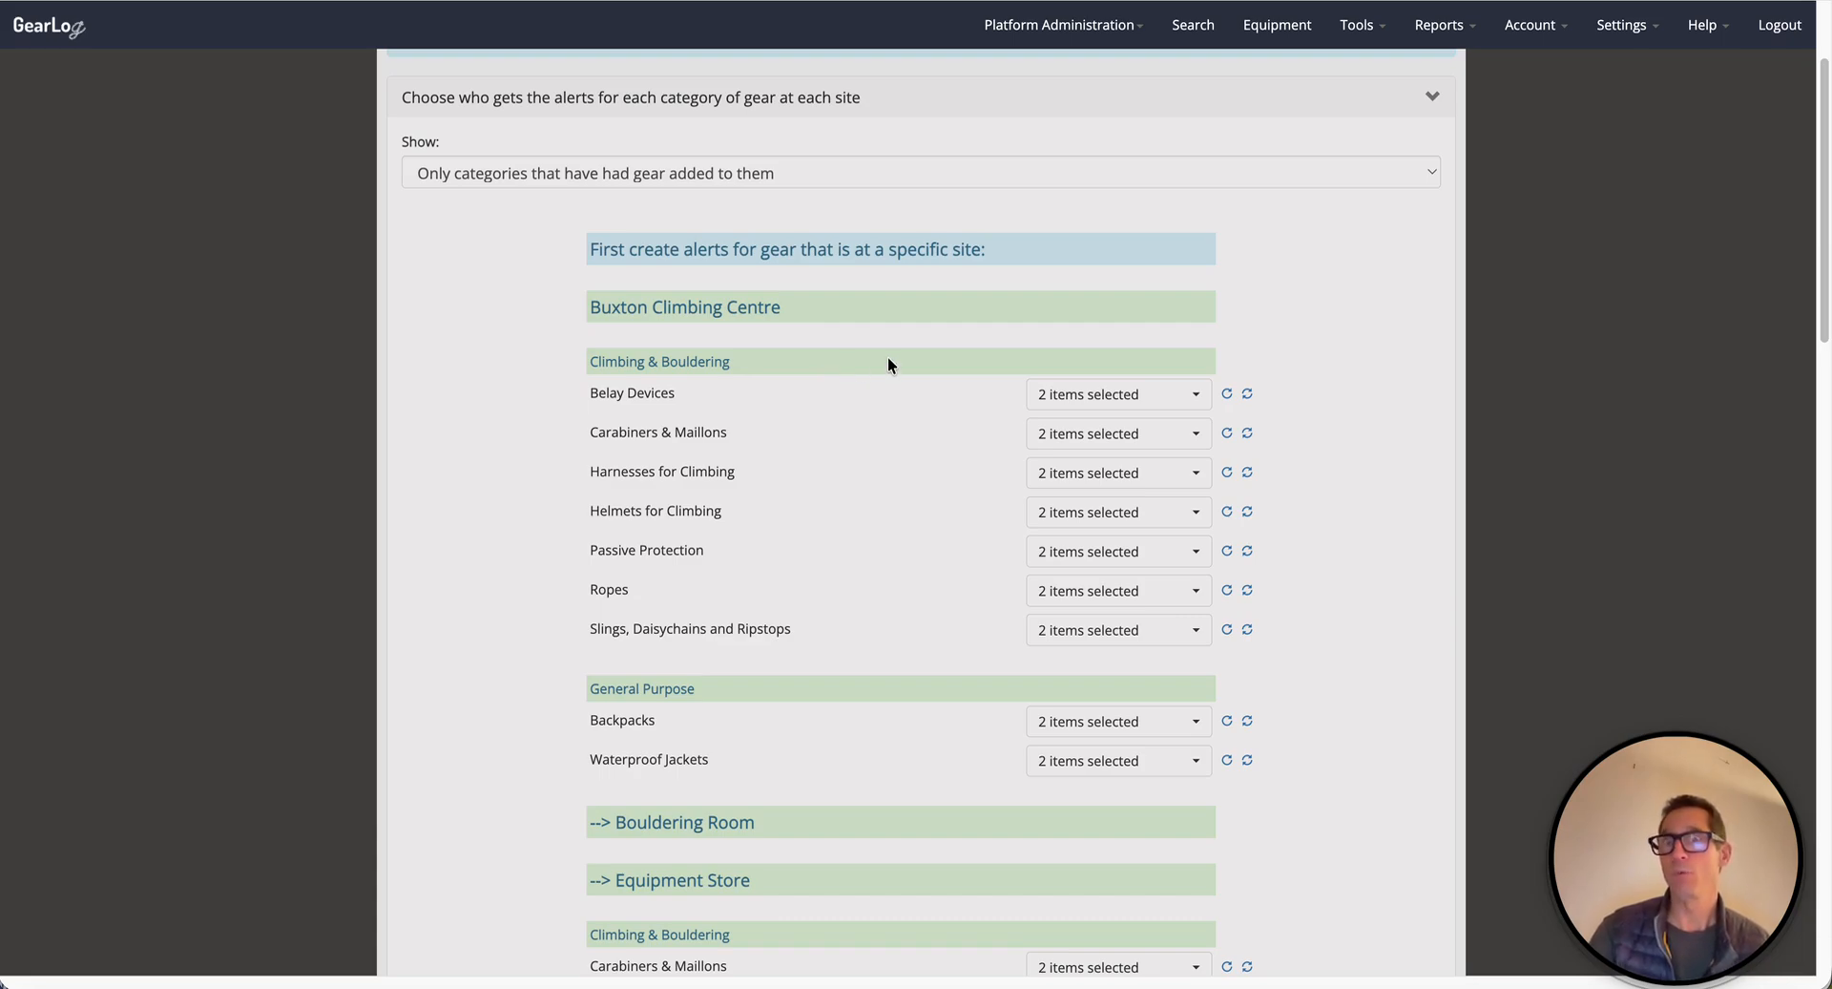
{"action": "scroll", "coordinate": [887, 365], "scroll_direction": "down", "scroll_amount": 20}
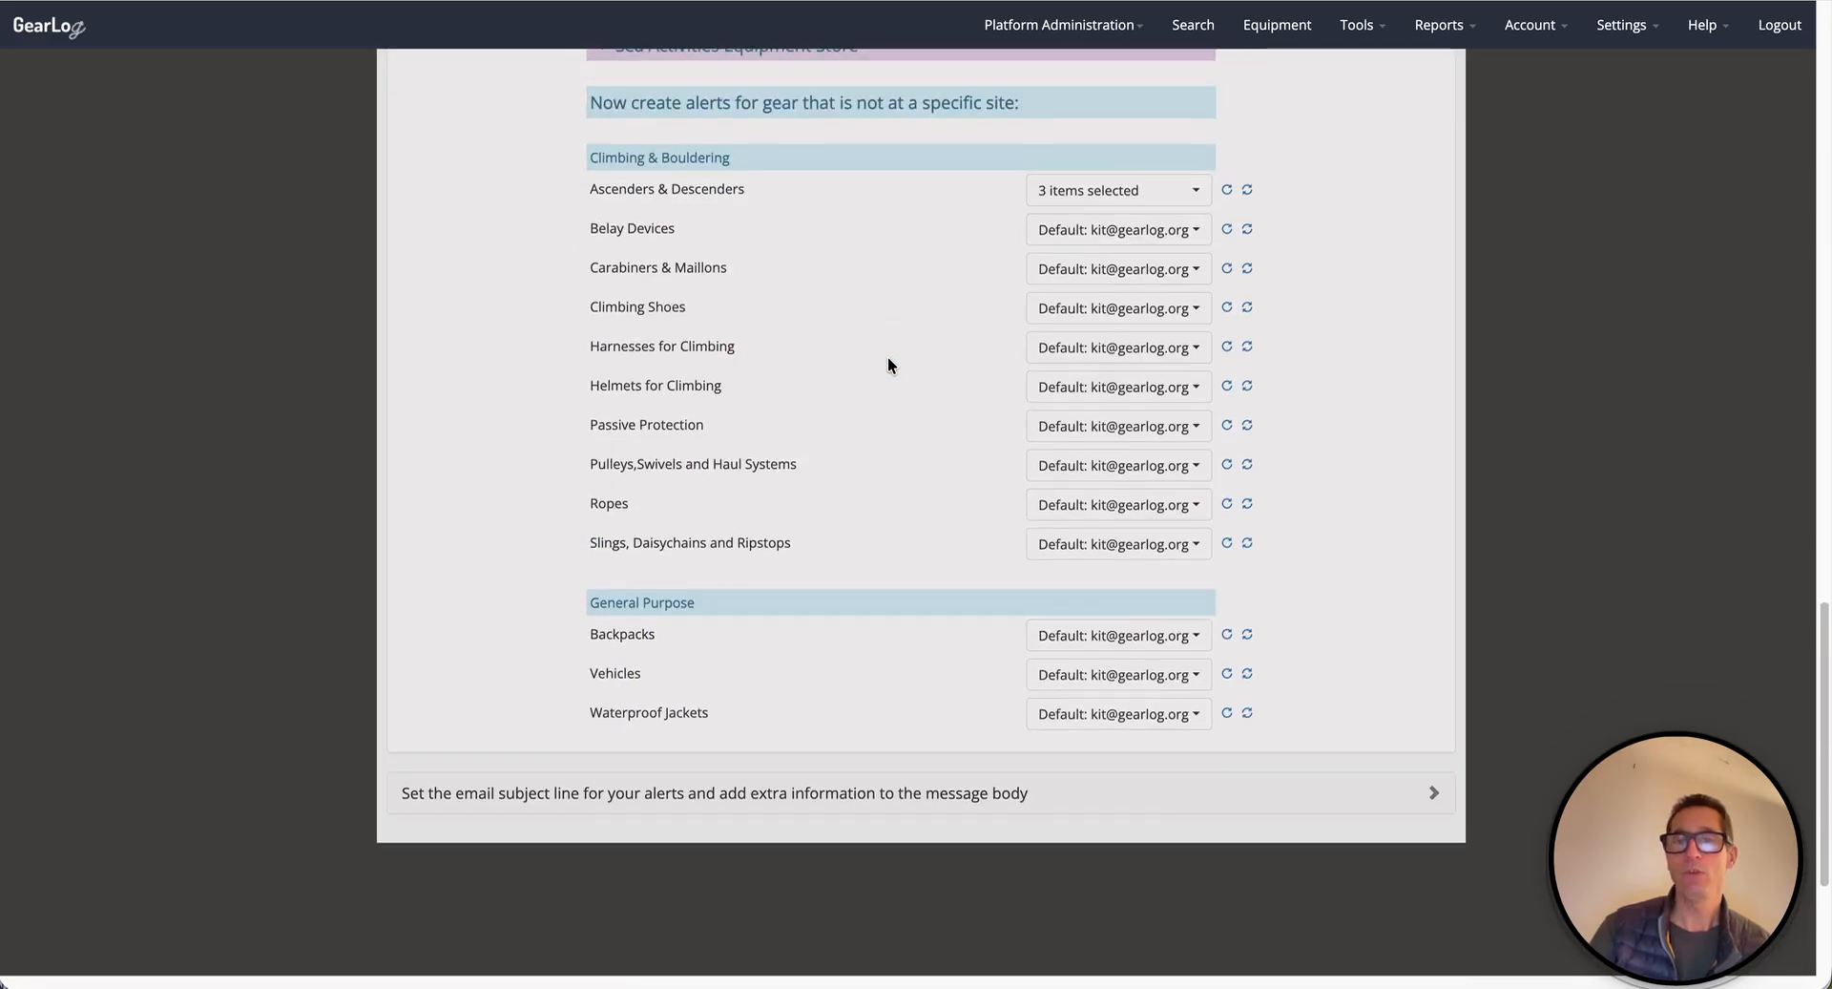
{"action": "left_click_drag", "start_coordinate": [613, 330], "coordinate": [1059, 341]}
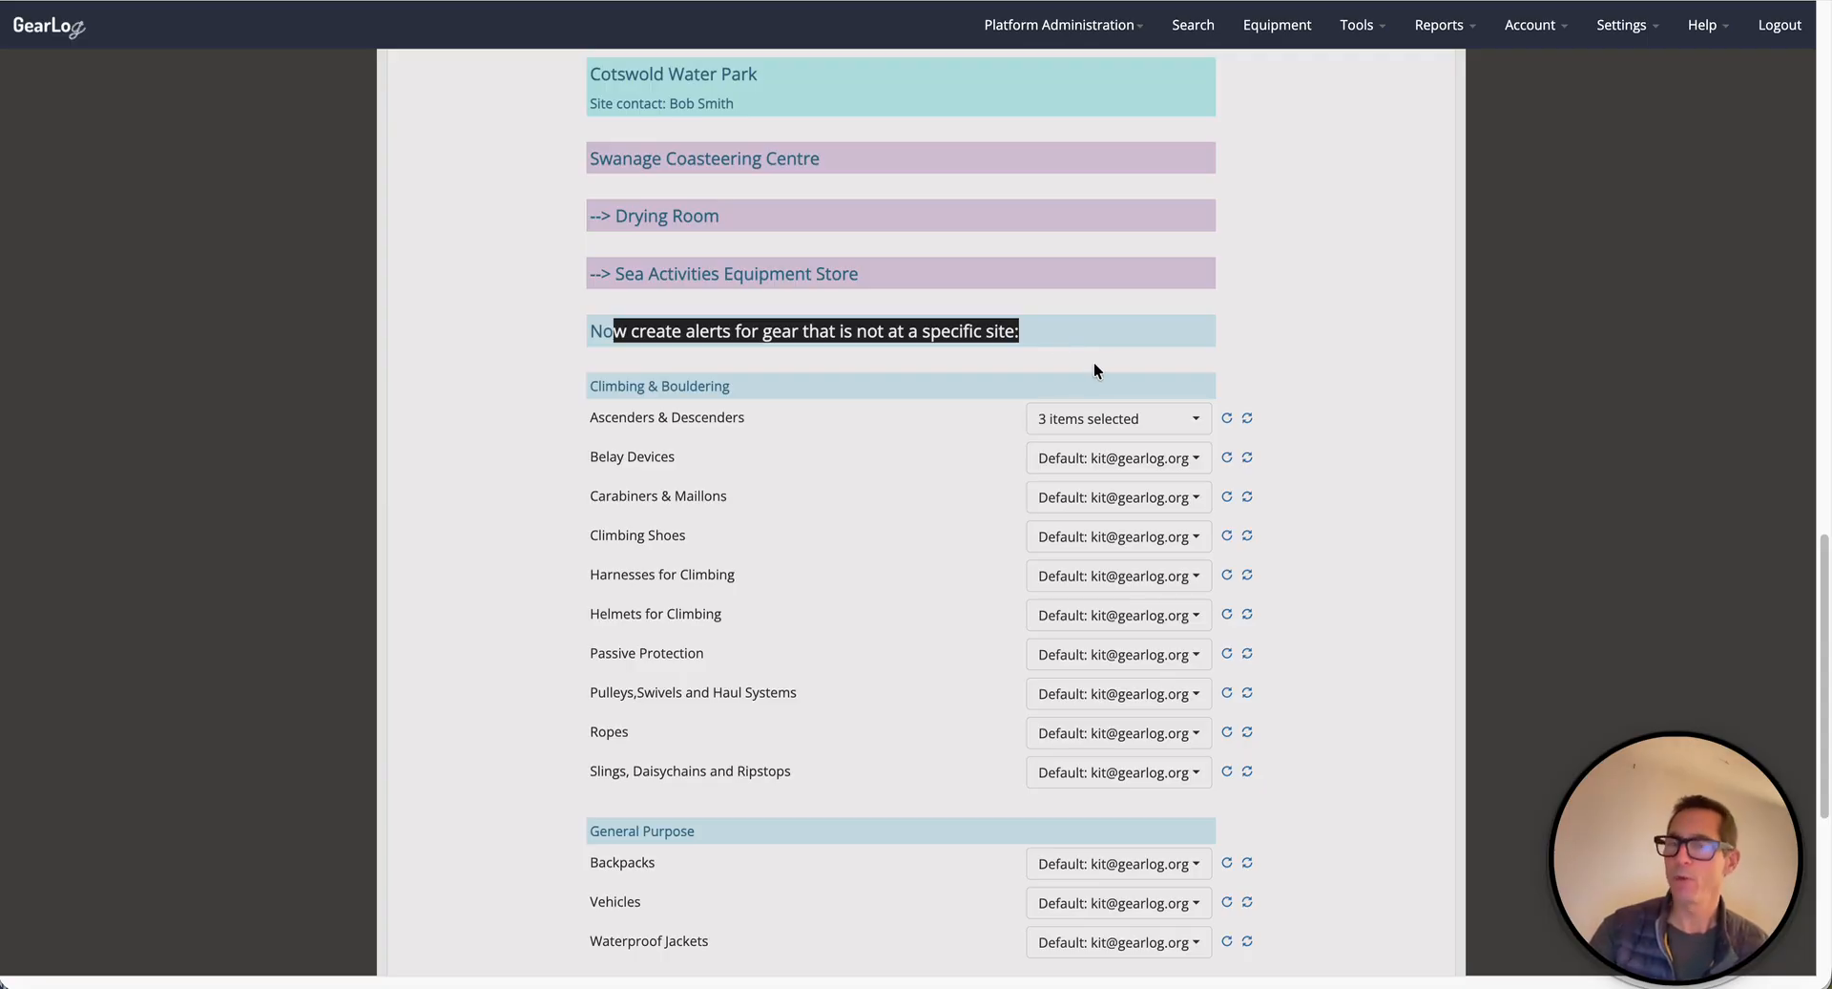
{"action": "scroll", "coordinate": [1094, 363], "scroll_direction": "up", "scroll_amount": 1}
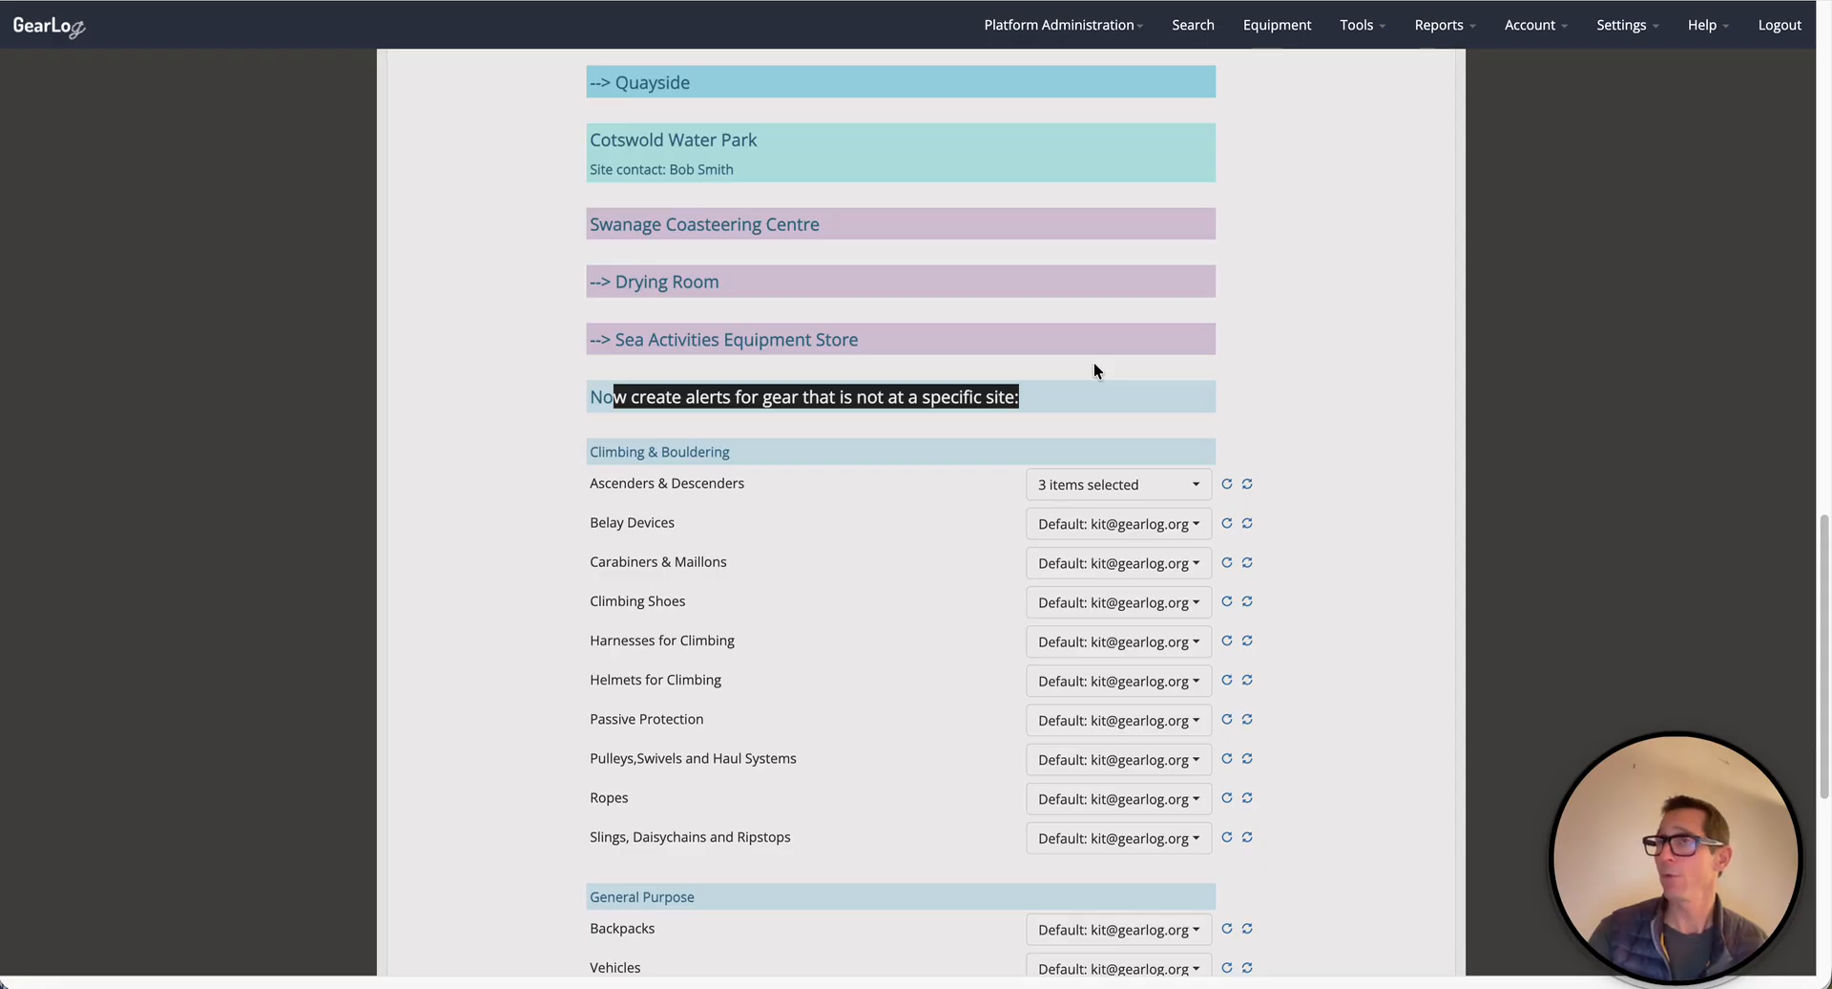
{"action": "scroll", "coordinate": [1093, 363], "scroll_direction": "up", "scroll_amount": 18}
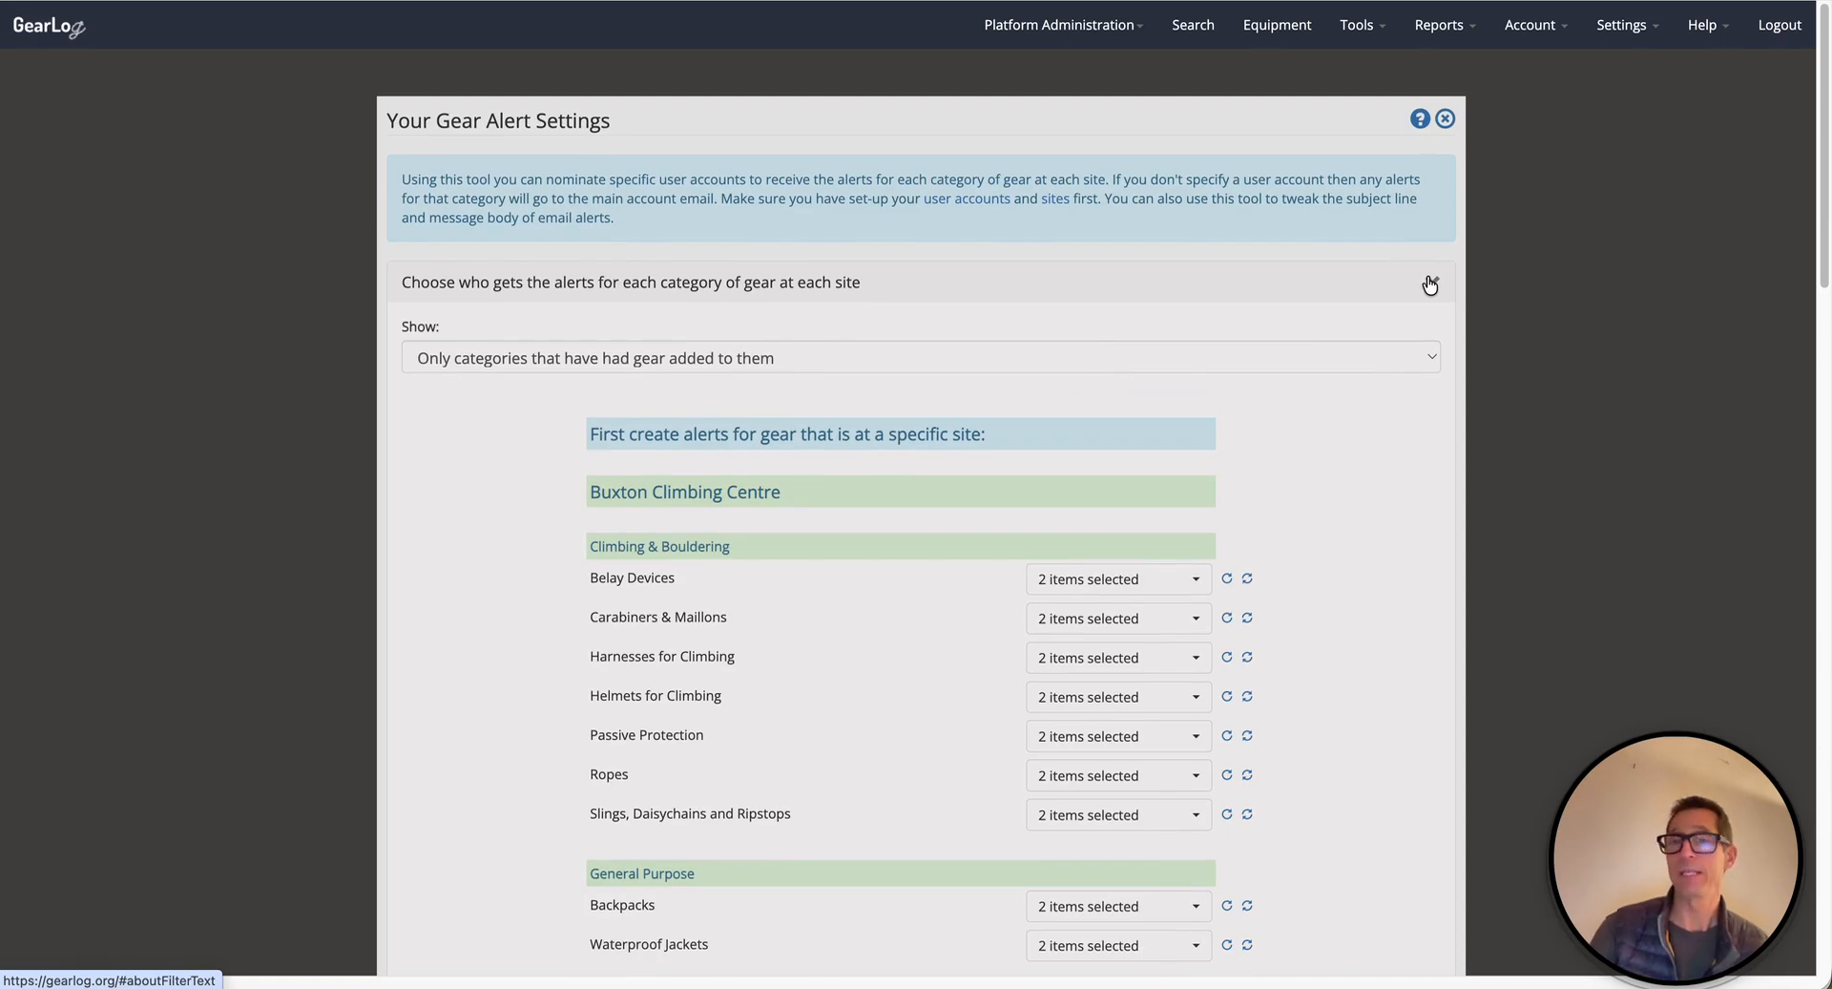
- Swap the open recipients section for the email subject section and review its inspection, test and service fields
{"action": "left_click", "coordinate": [1429, 282]}
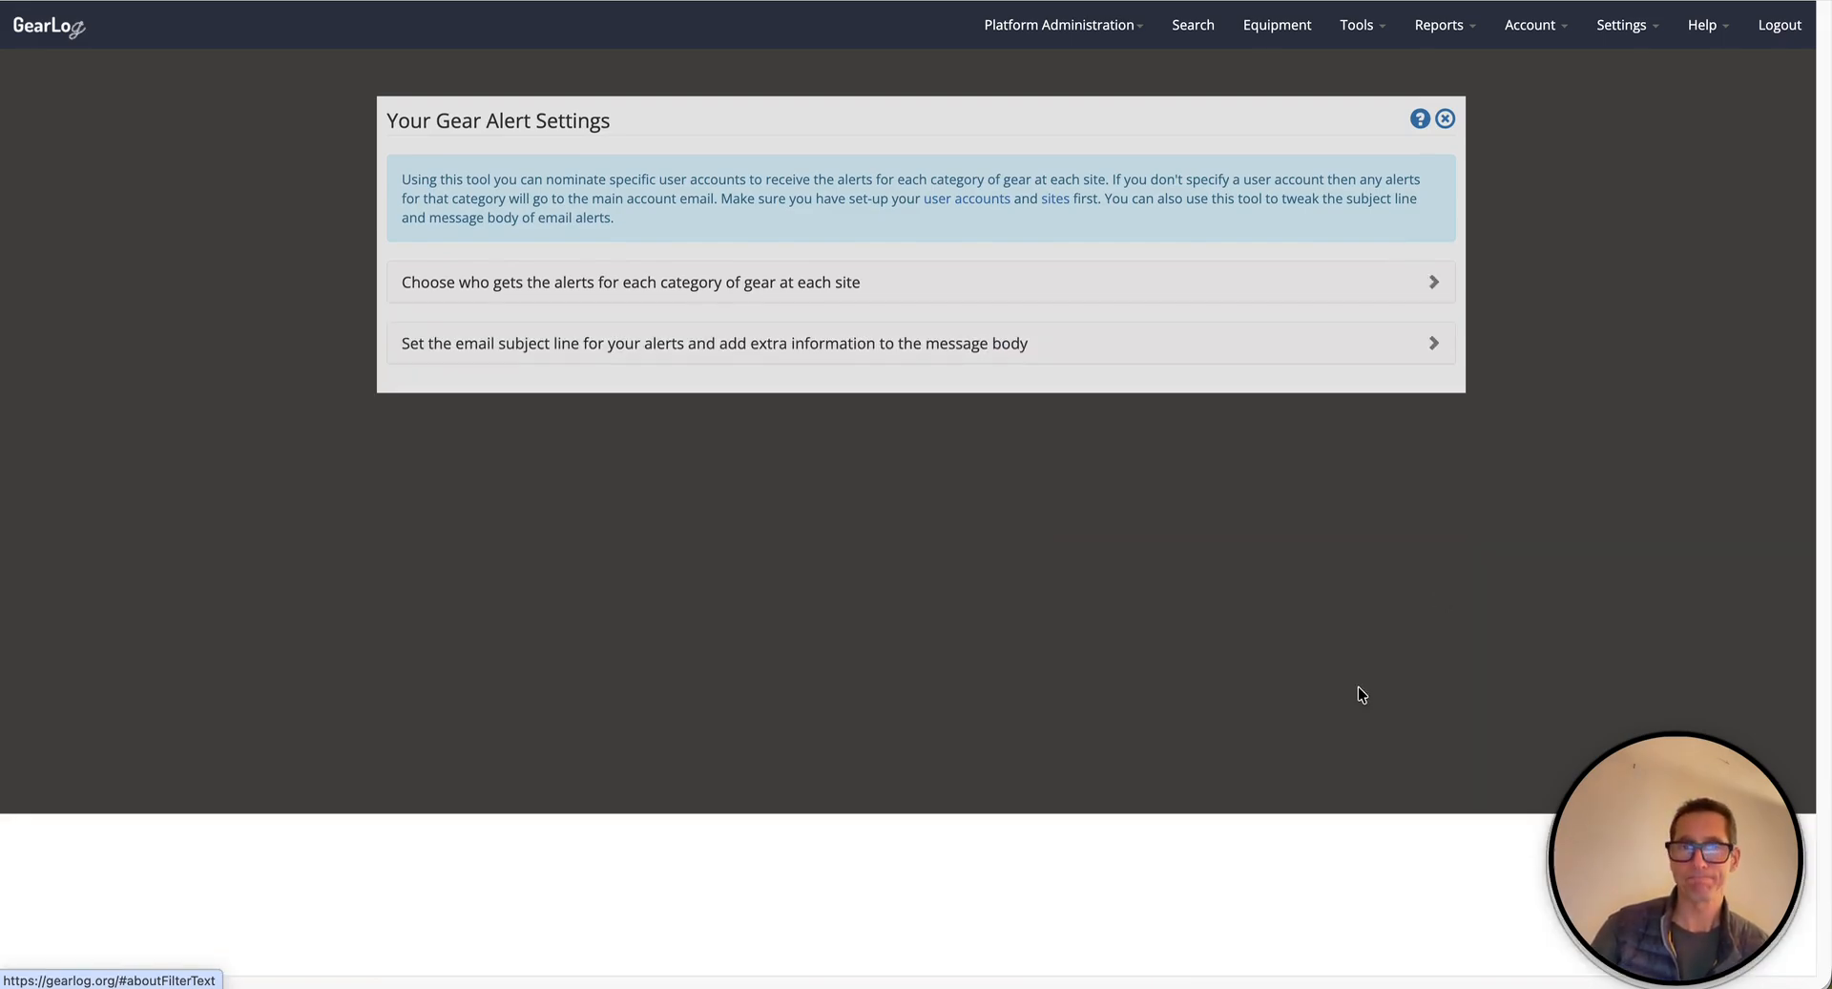
{"action": "left_click", "coordinate": [583, 346]}
{"action": "scroll", "coordinate": [1206, 381], "scroll_direction": "down", "scroll_amount": 1}
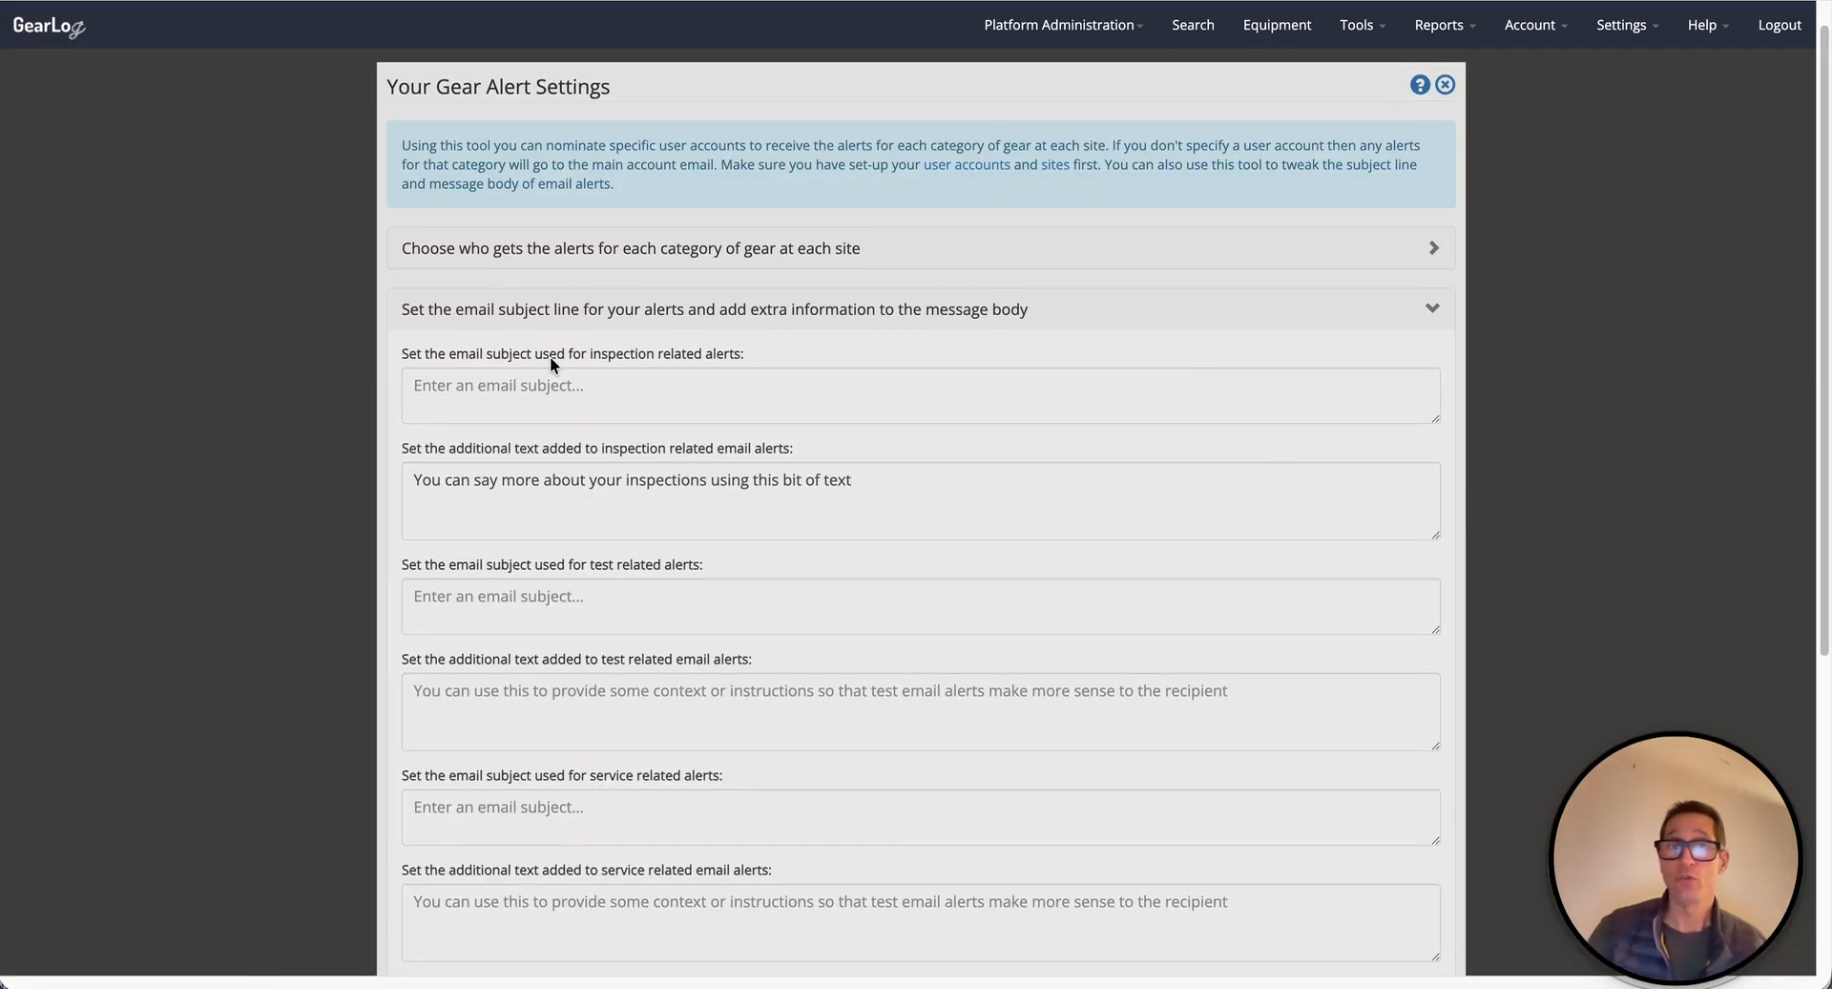
{"action": "scroll", "coordinate": [804, 453], "scroll_direction": "down", "scroll_amount": 1}
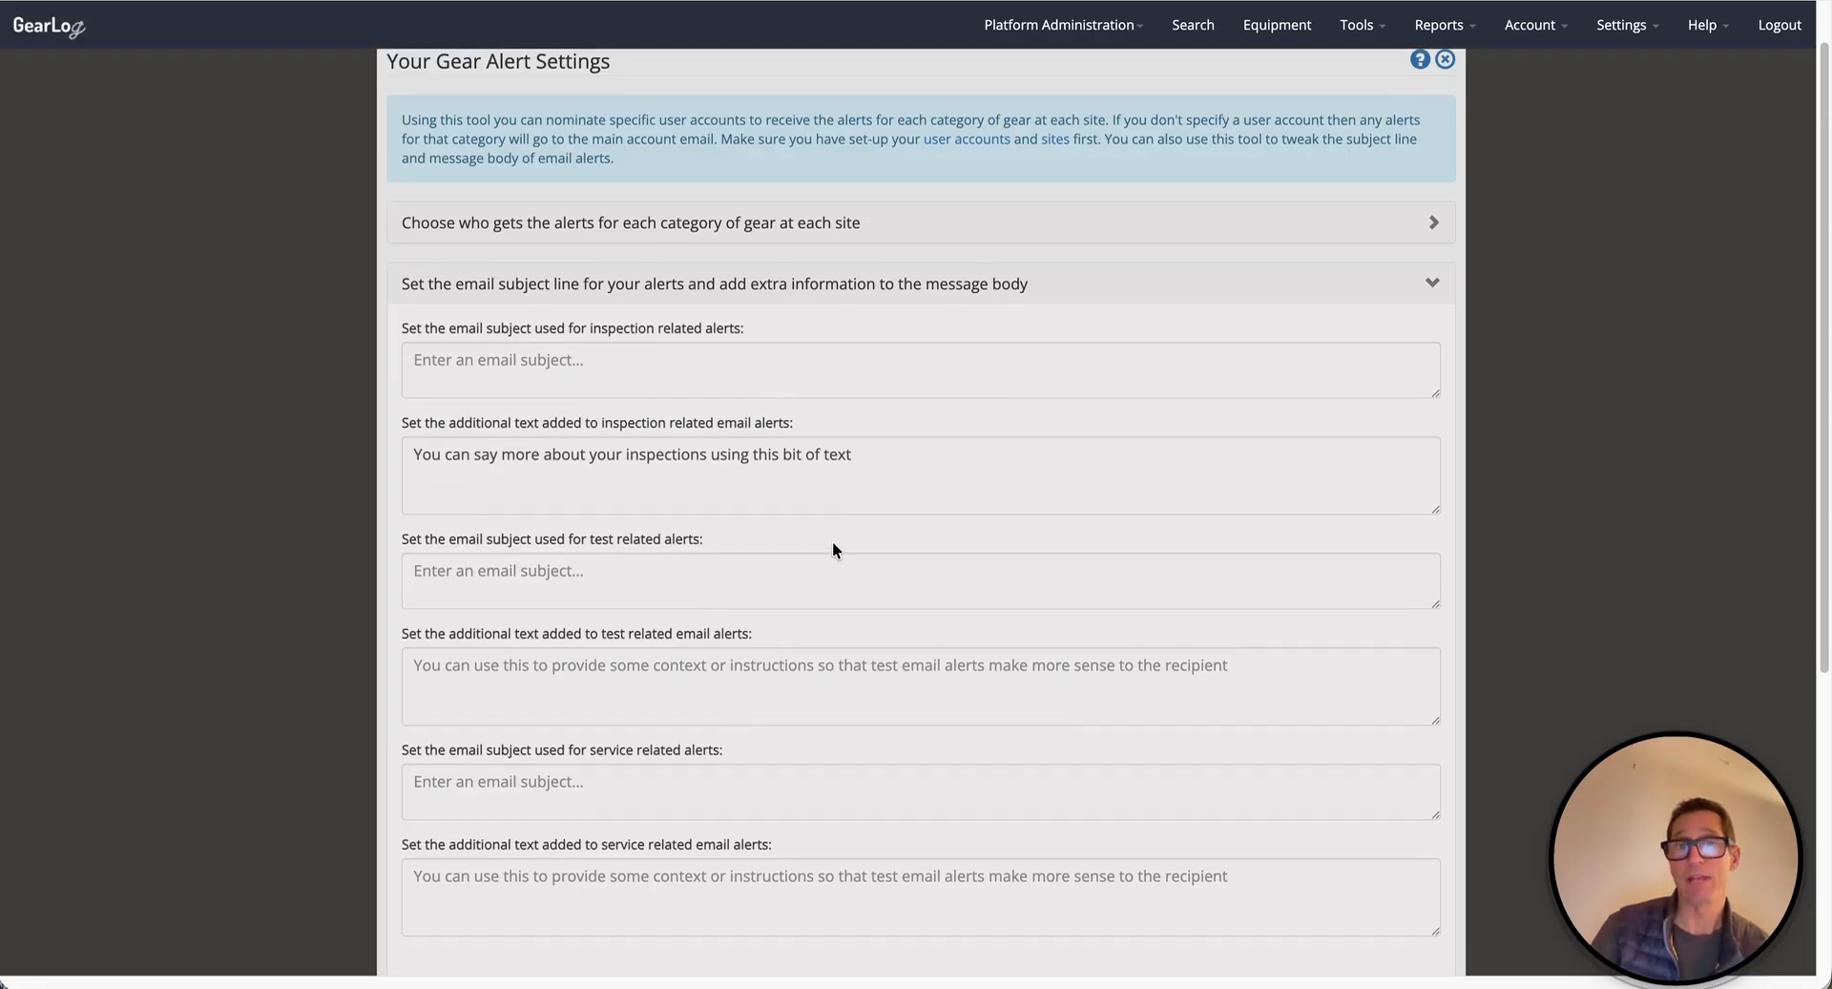
{"action": "scroll", "coordinate": [899, 541], "scroll_direction": "down", "scroll_amount": 2}
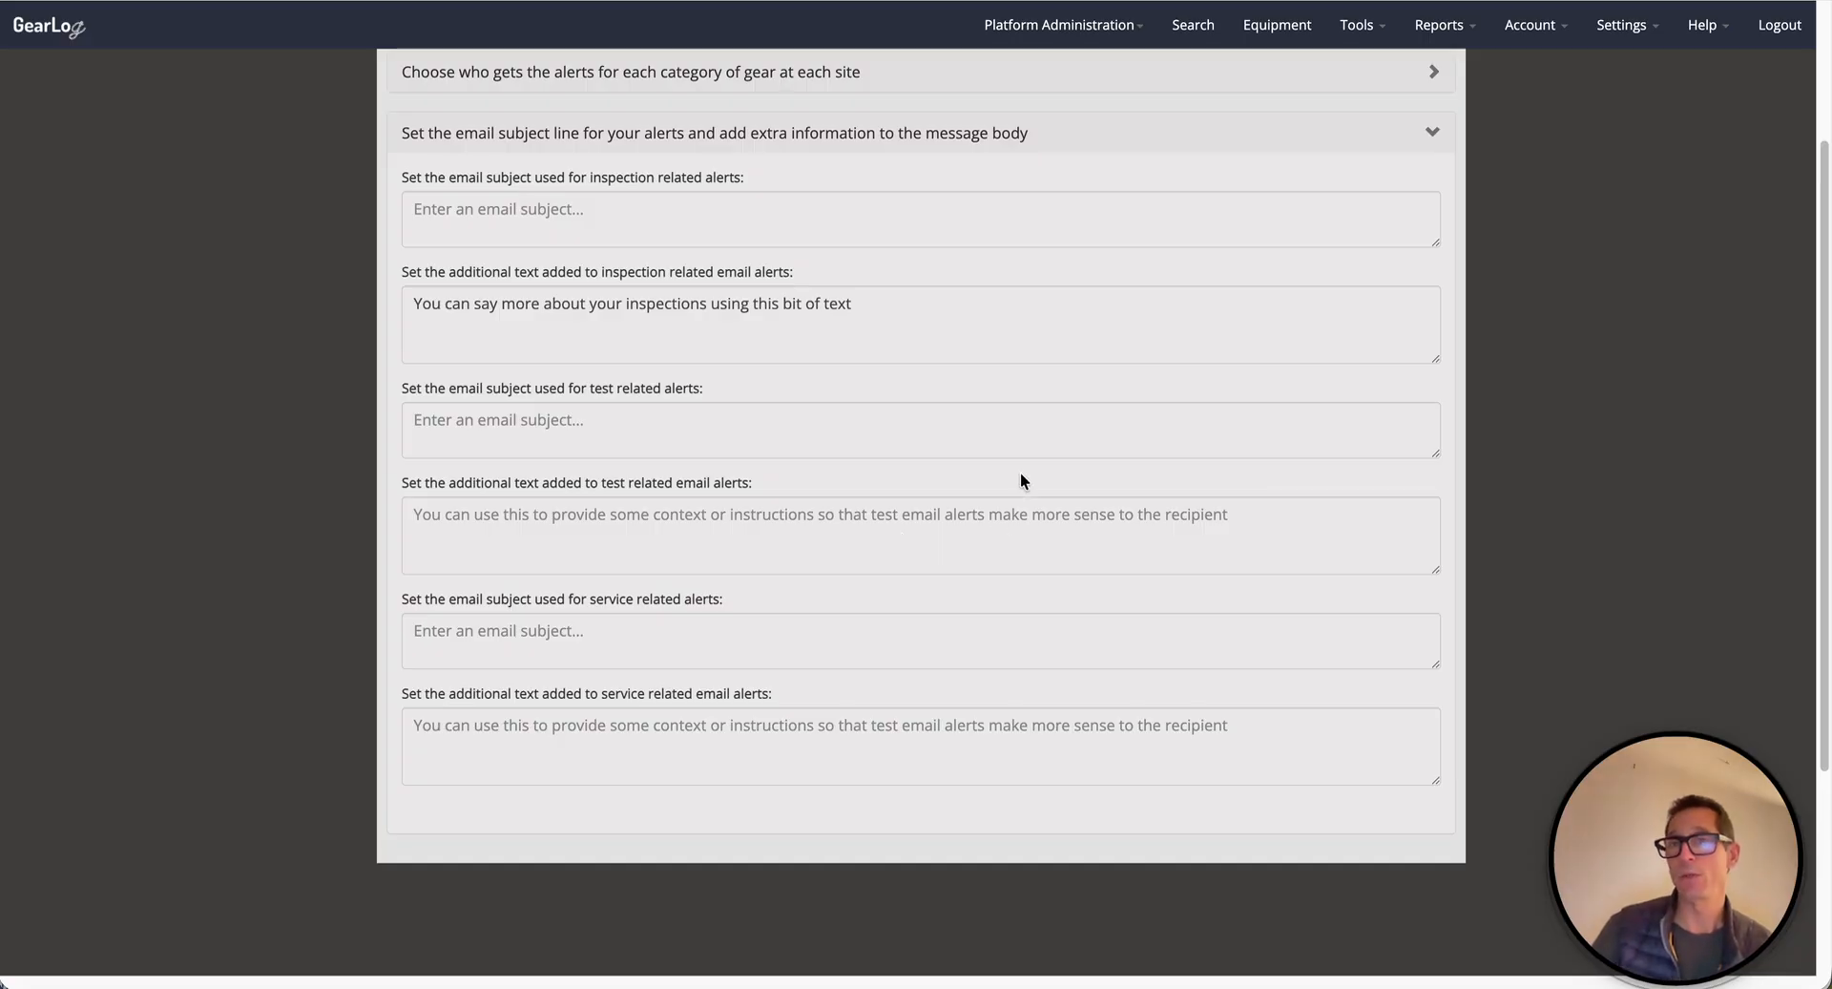
{"action": "scroll", "coordinate": [1341, 241], "scroll_direction": "down", "scroll_amount": 1}
- Collapse the email subject section and browse the Settings menu
{"action": "left_click", "coordinate": [1428, 133]}
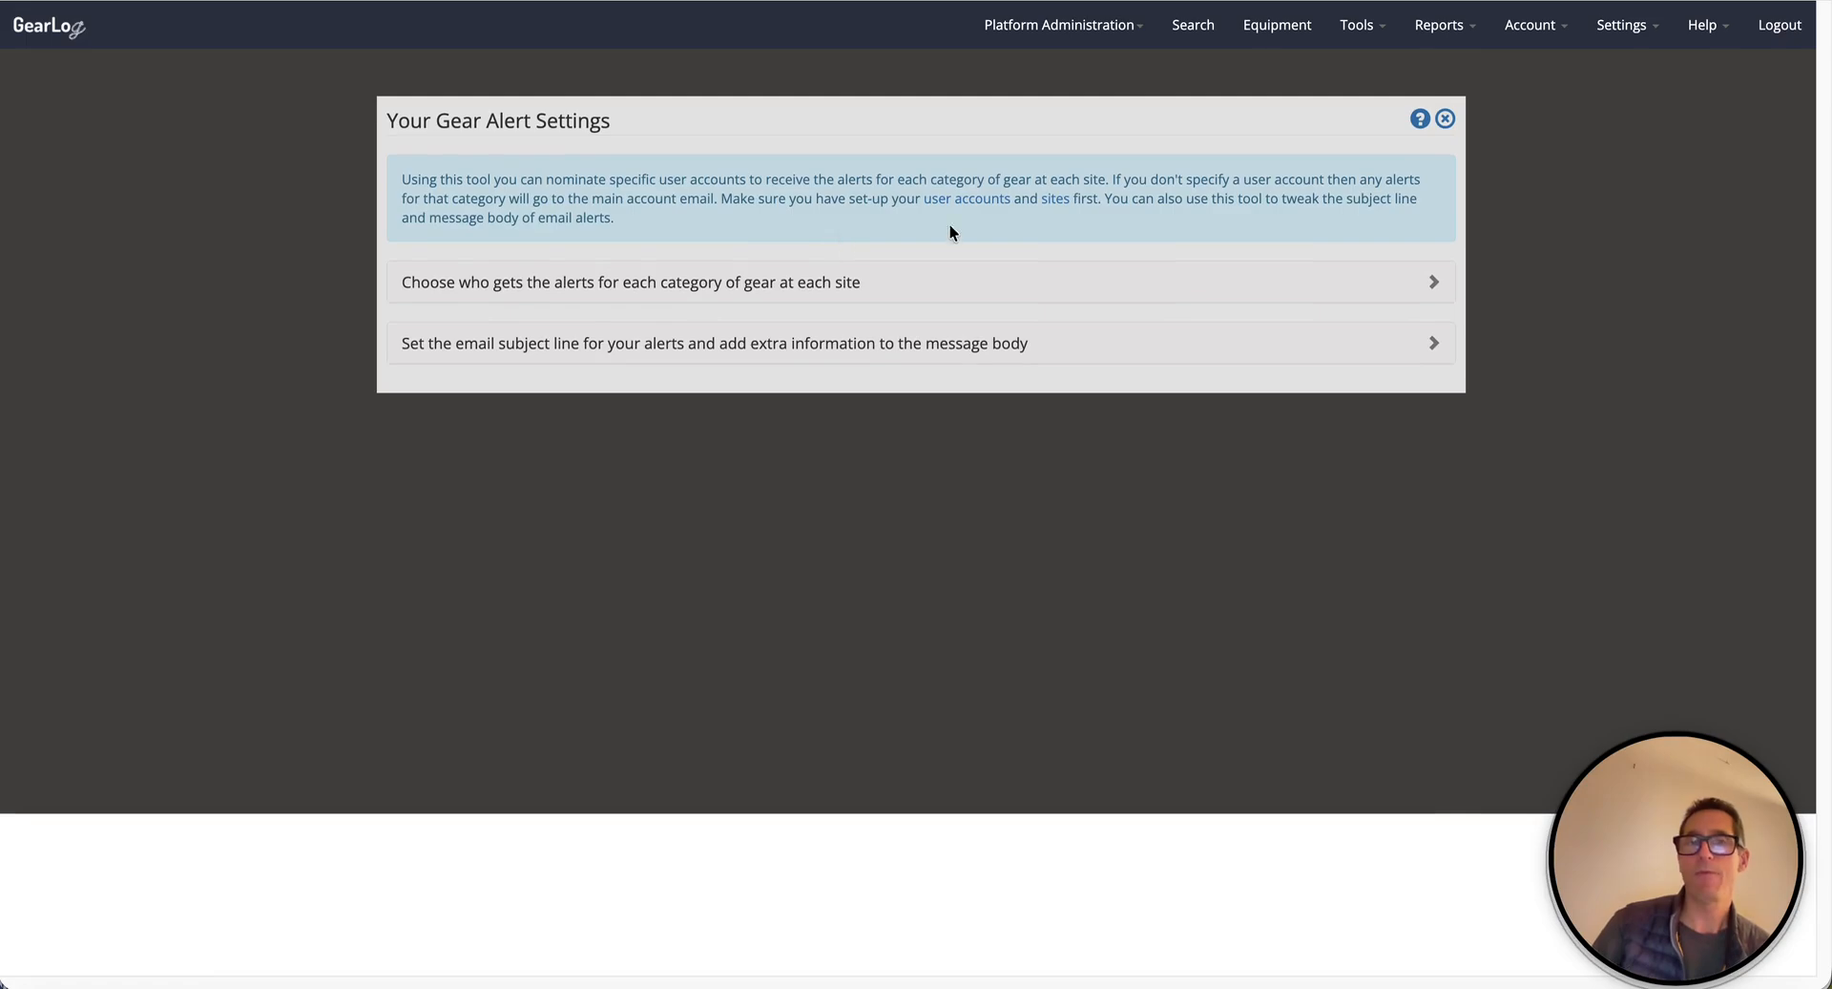
{"action": "left_click", "coordinate": [1636, 29]}
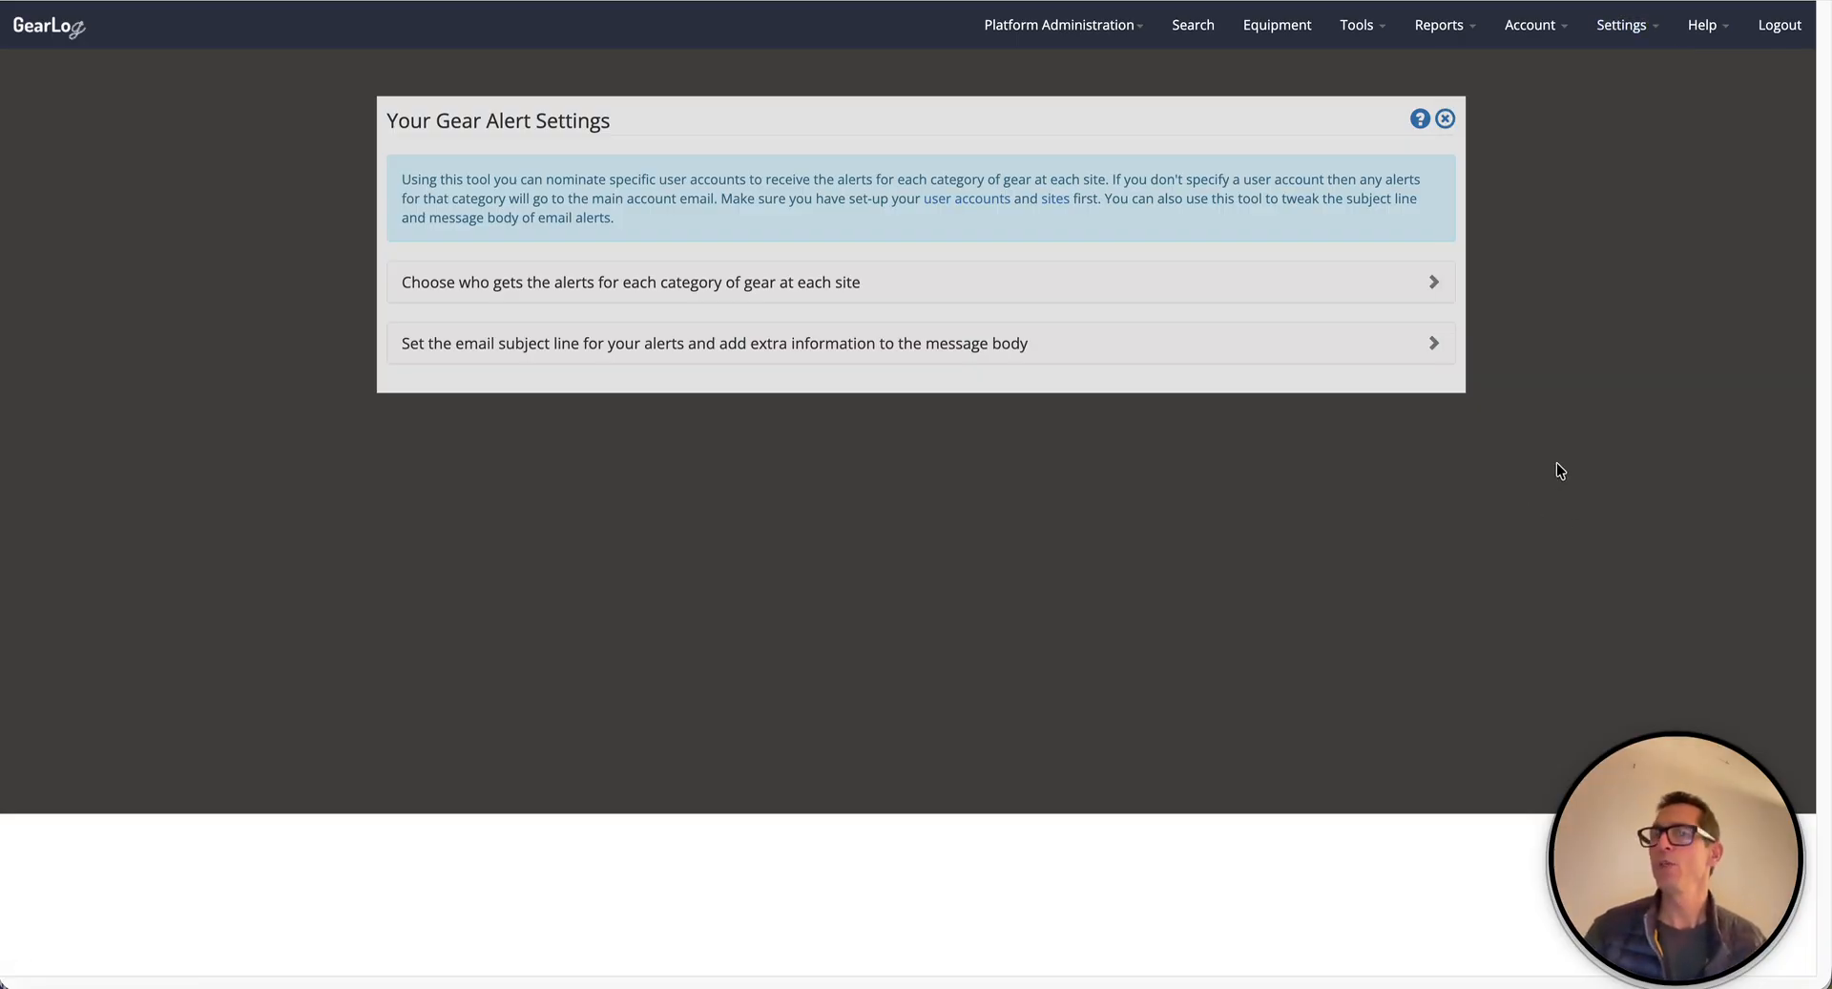
{"action": "mouse_move", "coordinate": [1530, 31]}
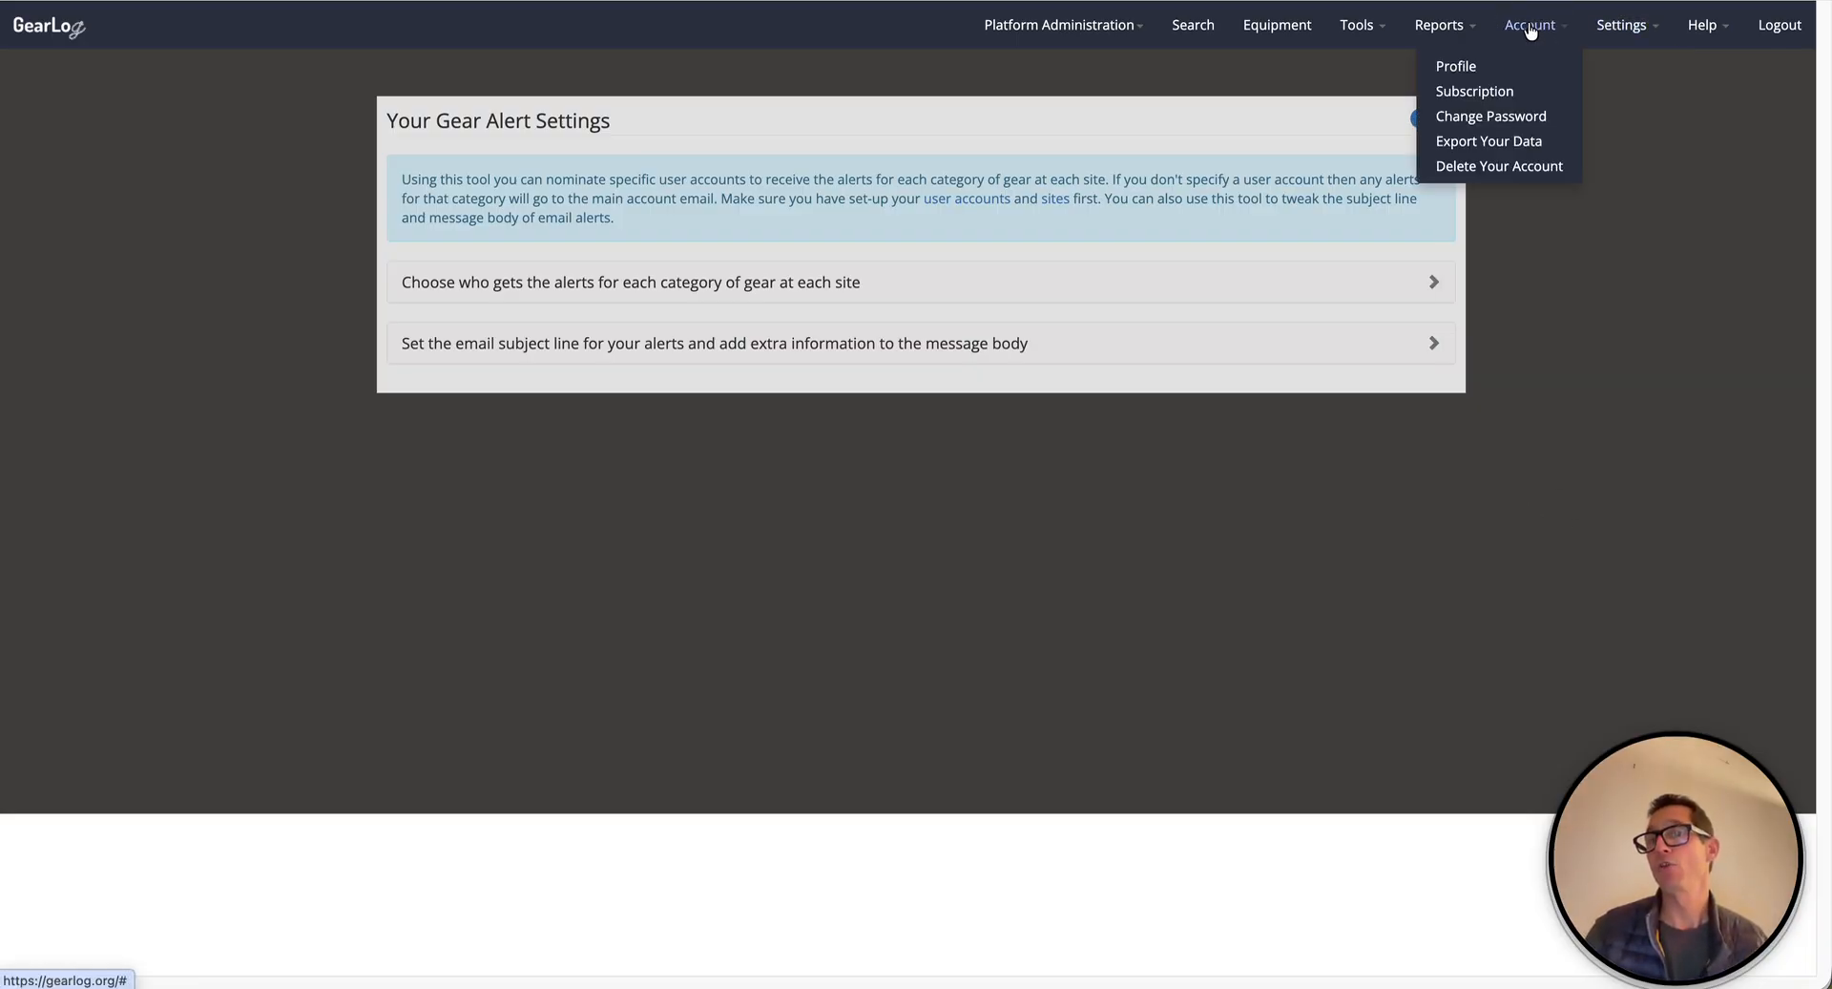